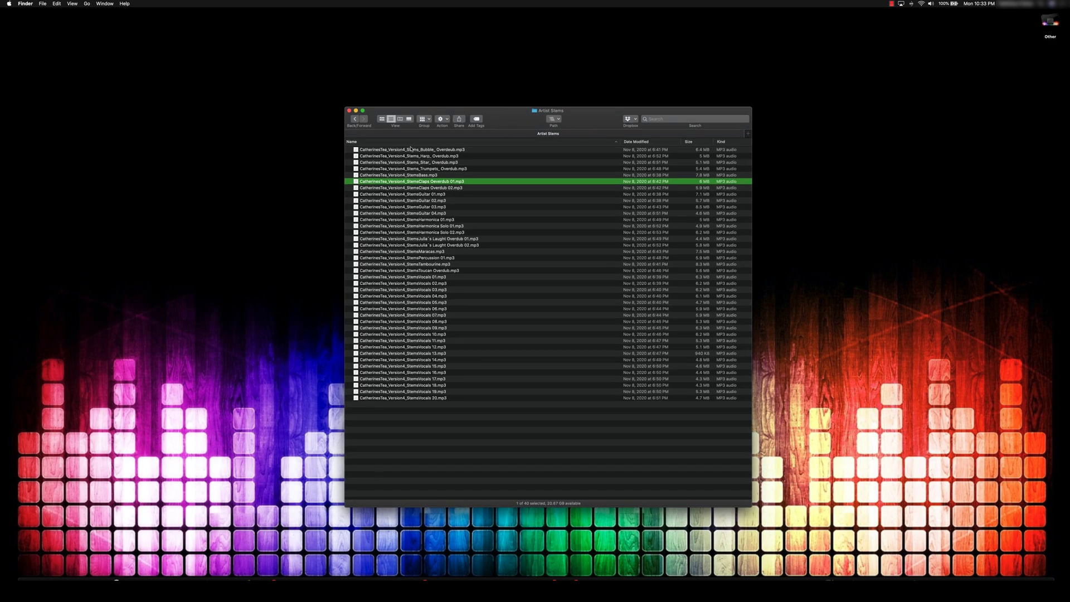
Select all 40 stem files in the Artist Stems folder and start a batch rename.
click(413, 149)
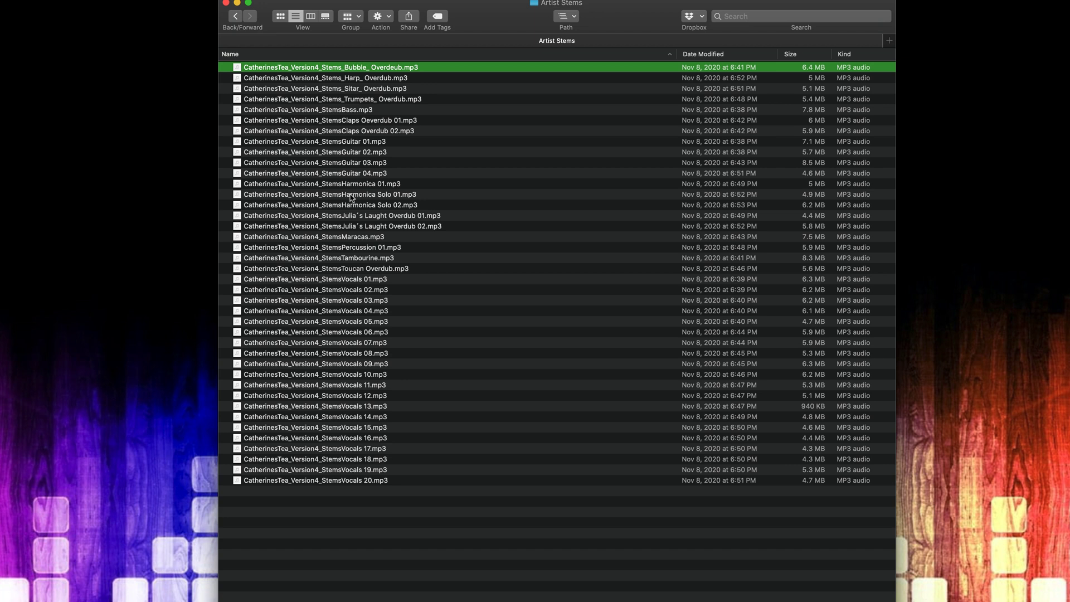
click(321, 481)
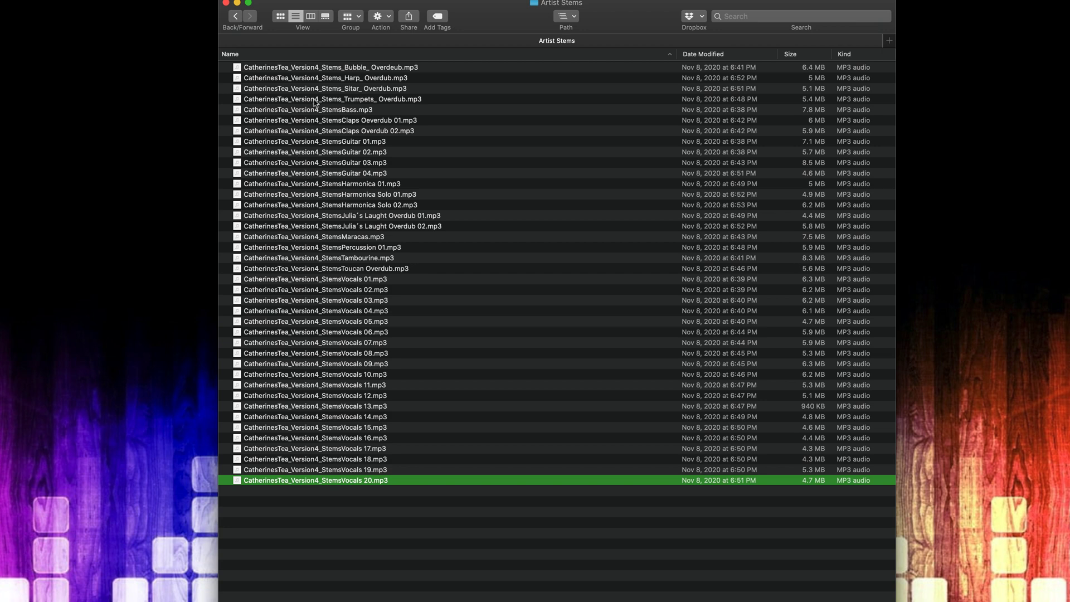
shift+click(315, 72)
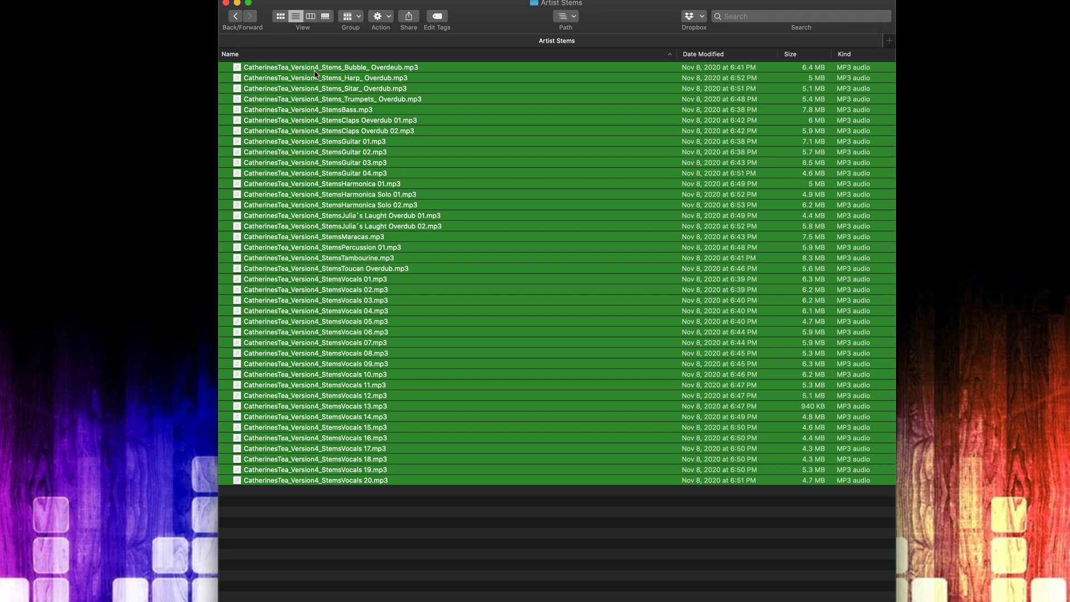
right_click(316, 74)
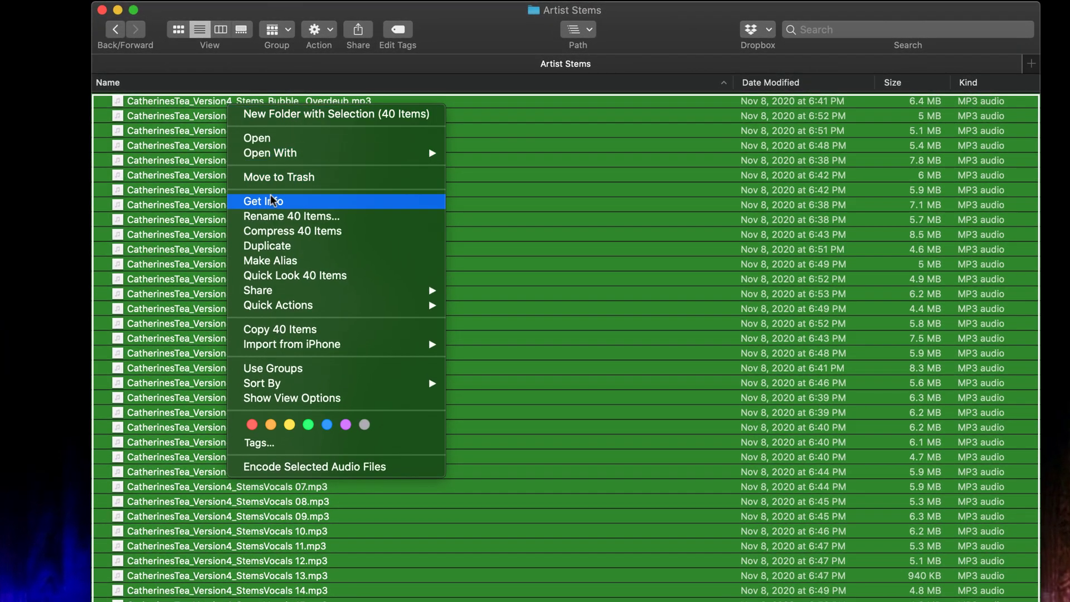
click(283, 215)
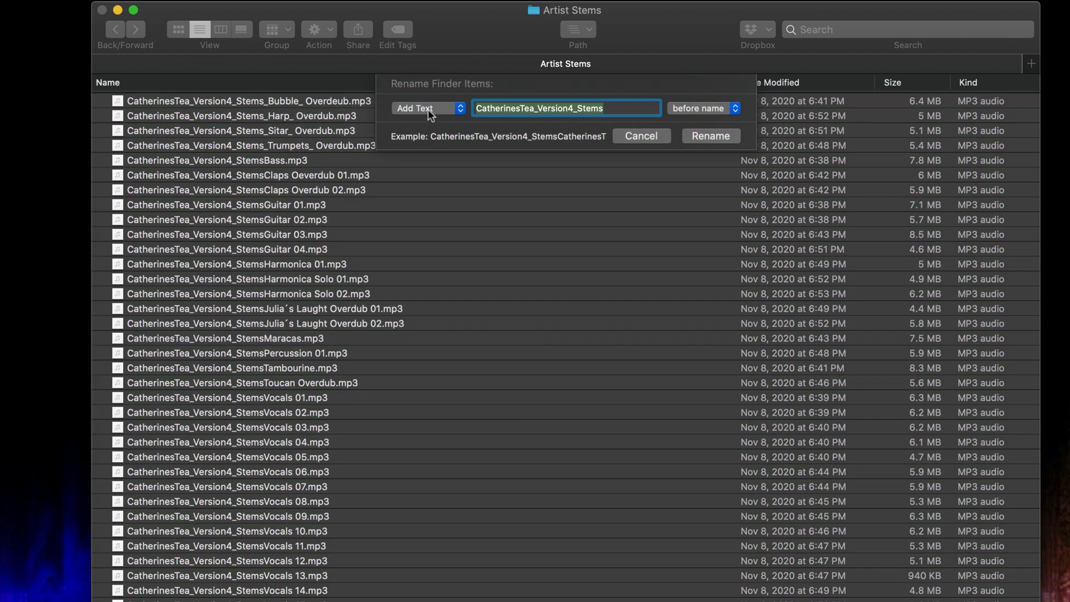
Strip "CatherinesTea_Version4_Stems" from all the file names by replacing that text with nothing.
click(428, 108)
click(429, 98)
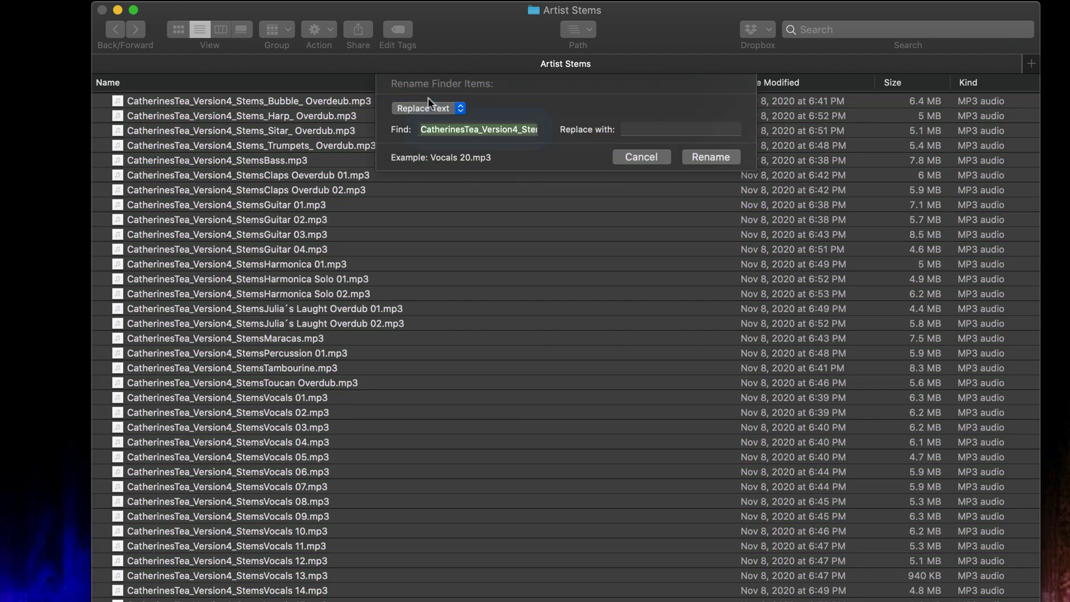
click(429, 129)
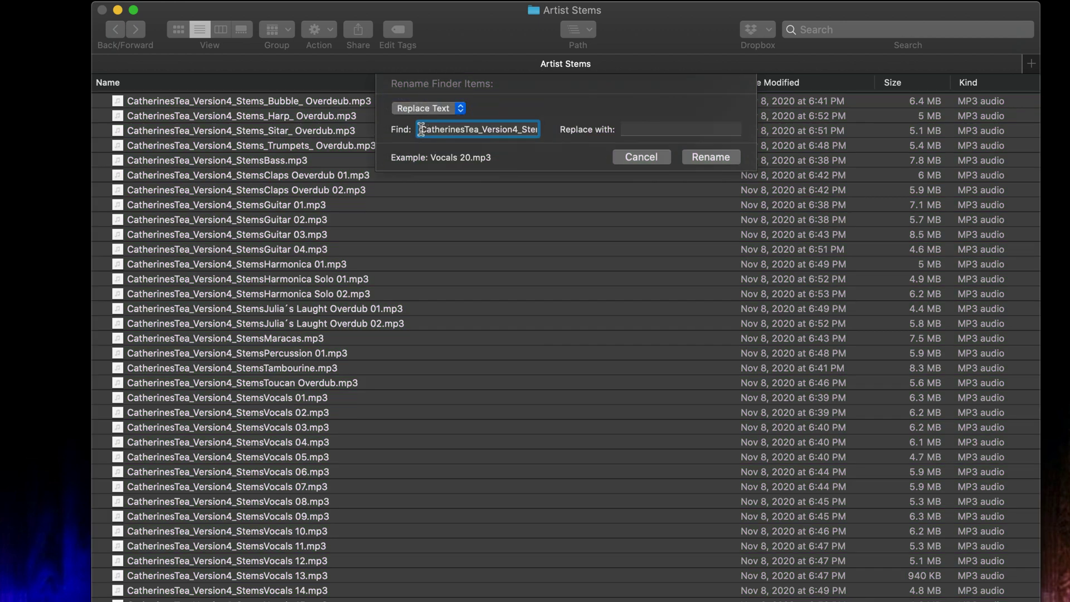
drag(418, 129, 556, 134)
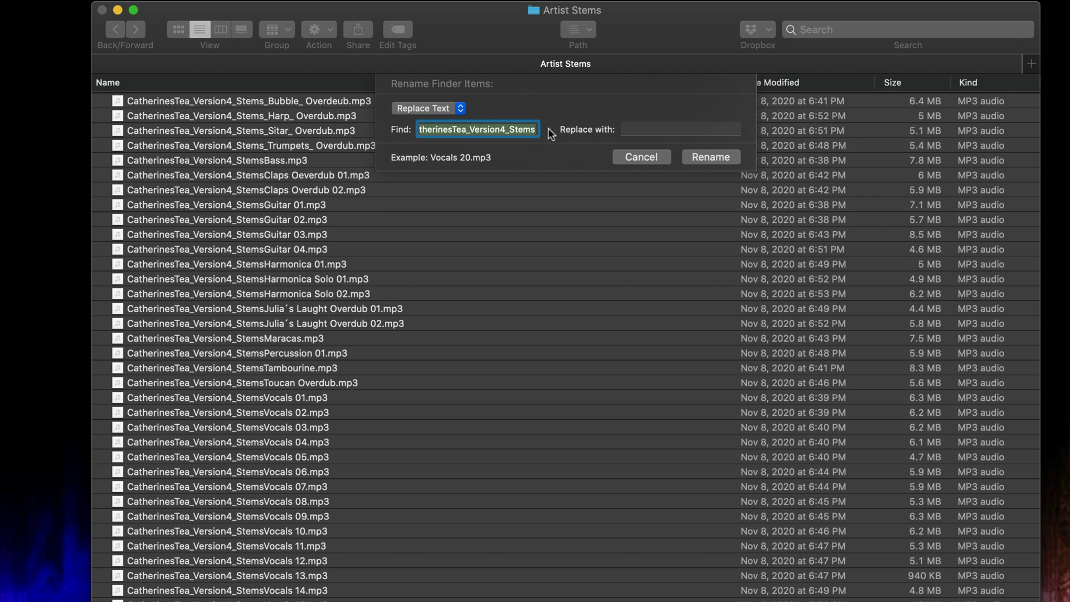
click(734, 154)
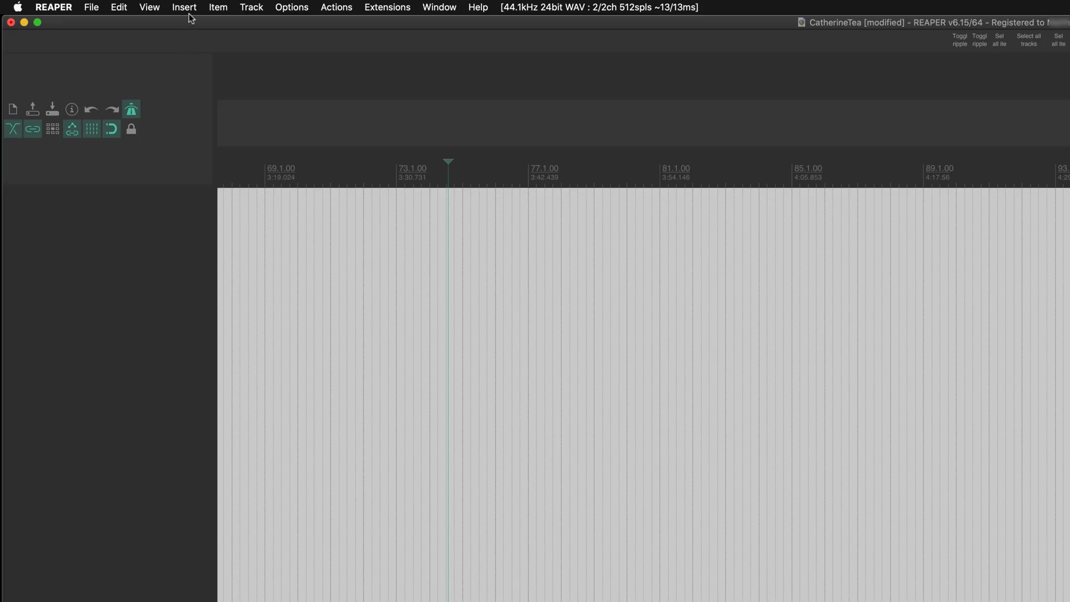
Switch to REAPER, start inserting media files and select all the stems in the Artist Stems folder.
click(188, 12)
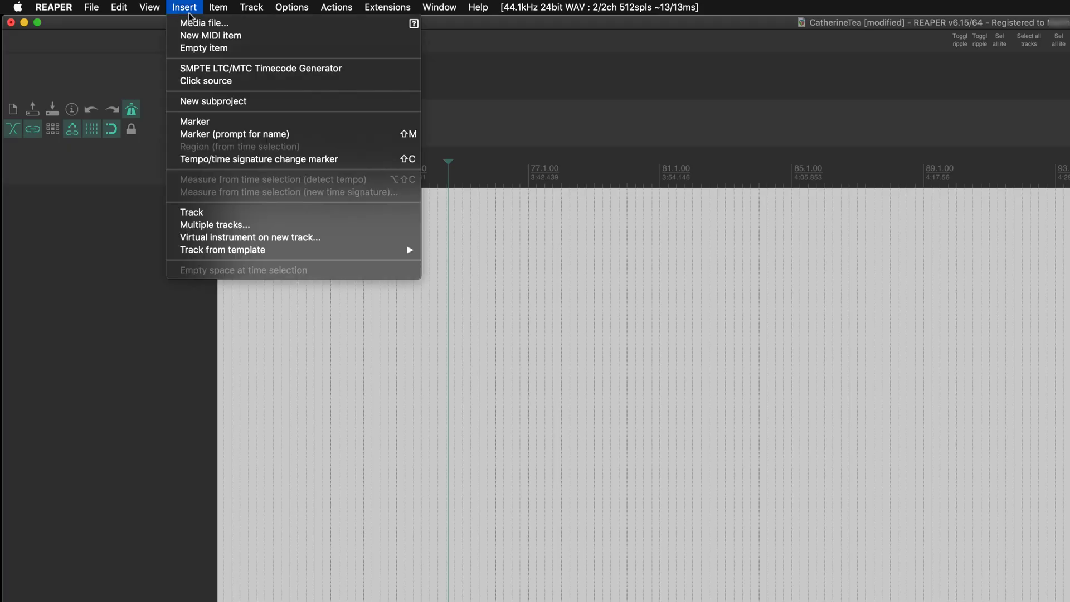
click(203, 23)
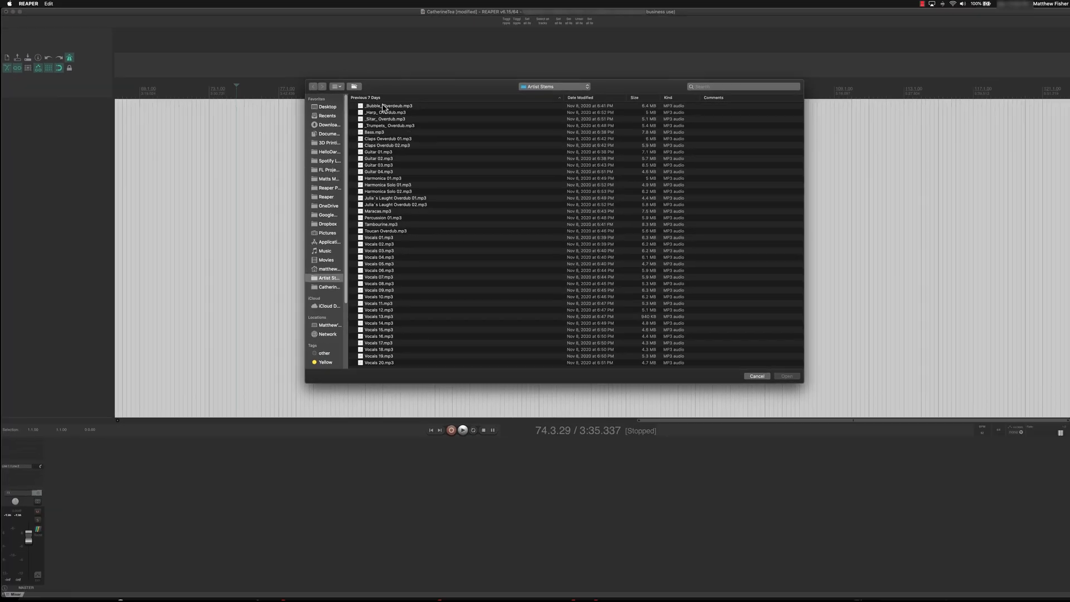
click(634, 176)
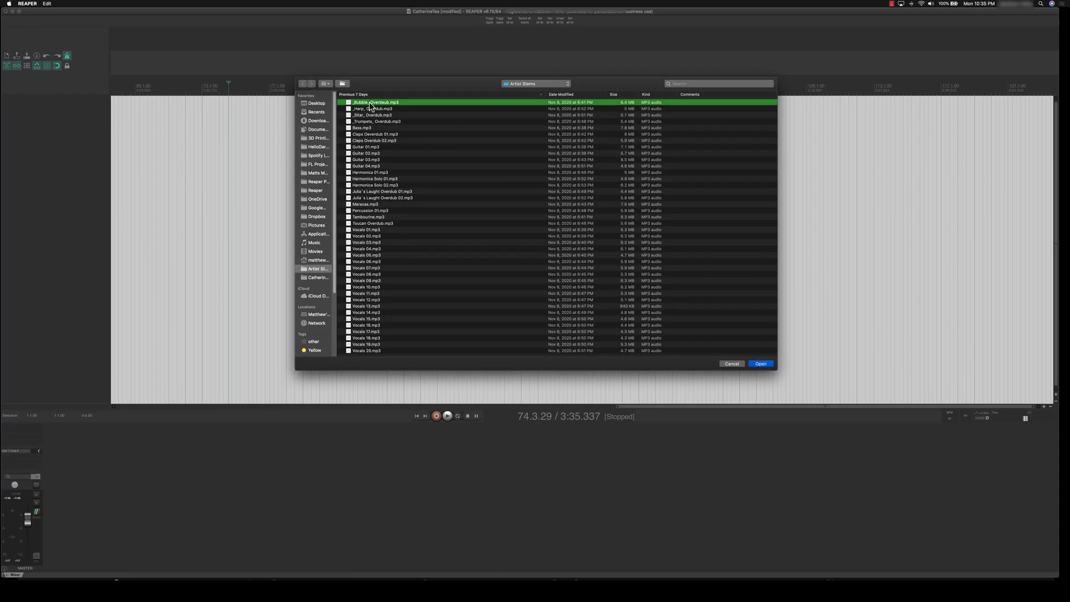
shift+click(379, 351)
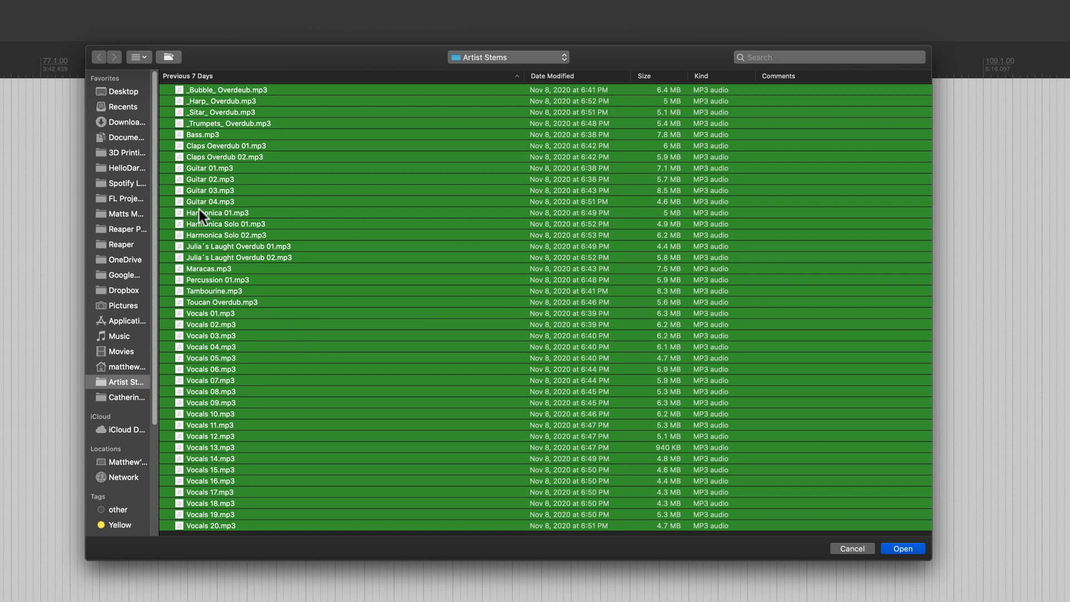
Look through the stem files sorted by date modified, by size and by name.
click(248, 447)
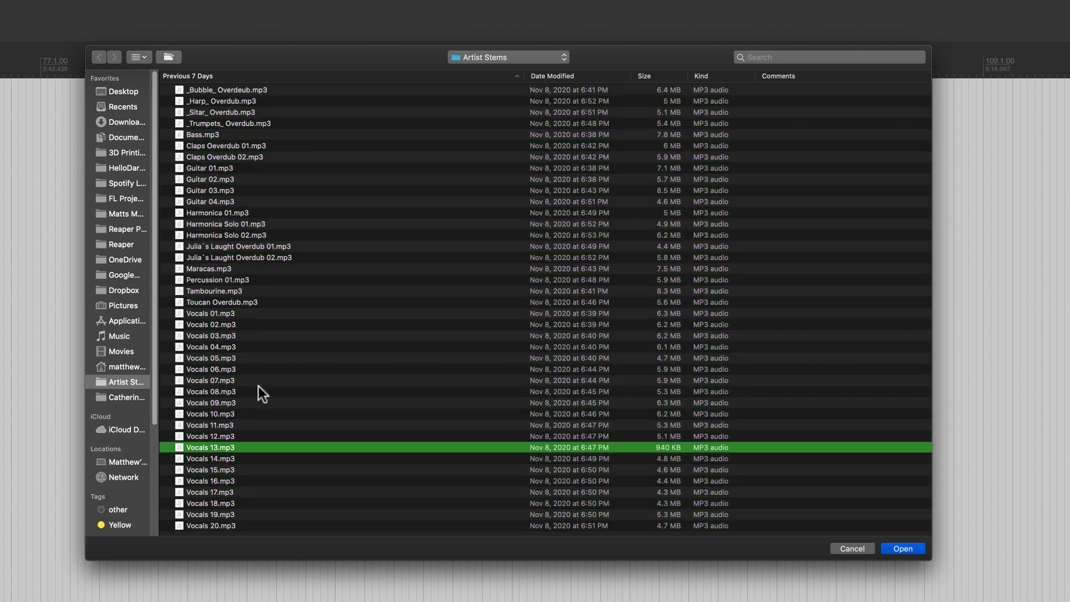
click(259, 391)
click(561, 74)
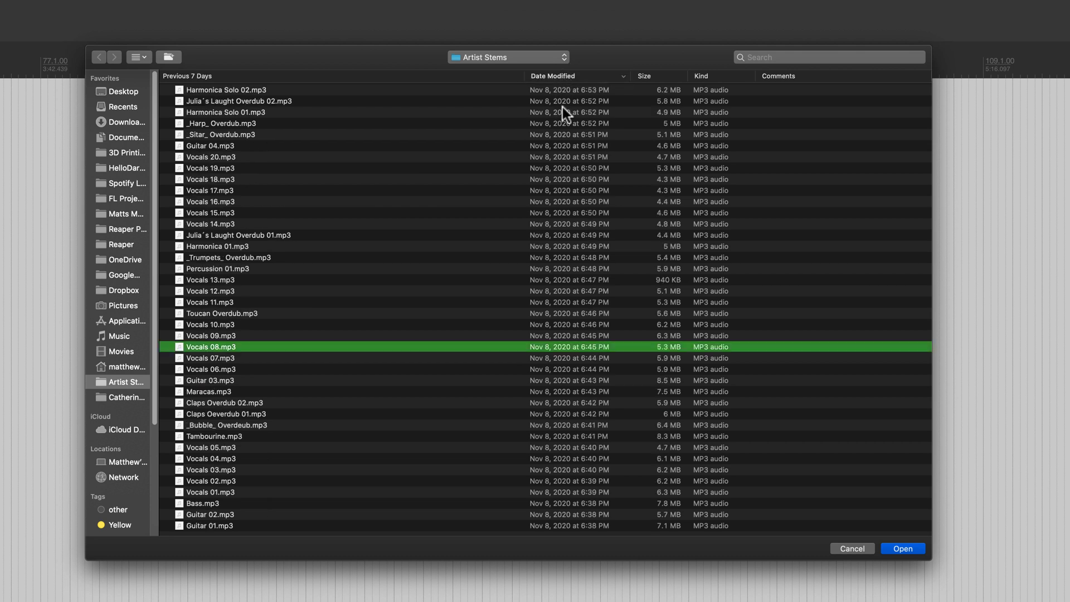
click(637, 78)
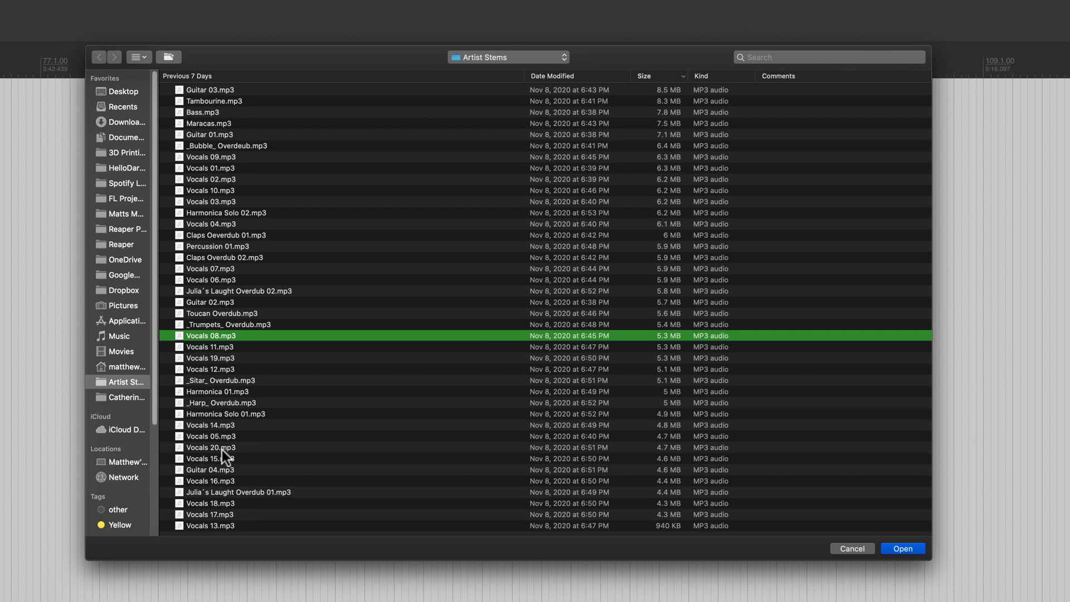
click(277, 78)
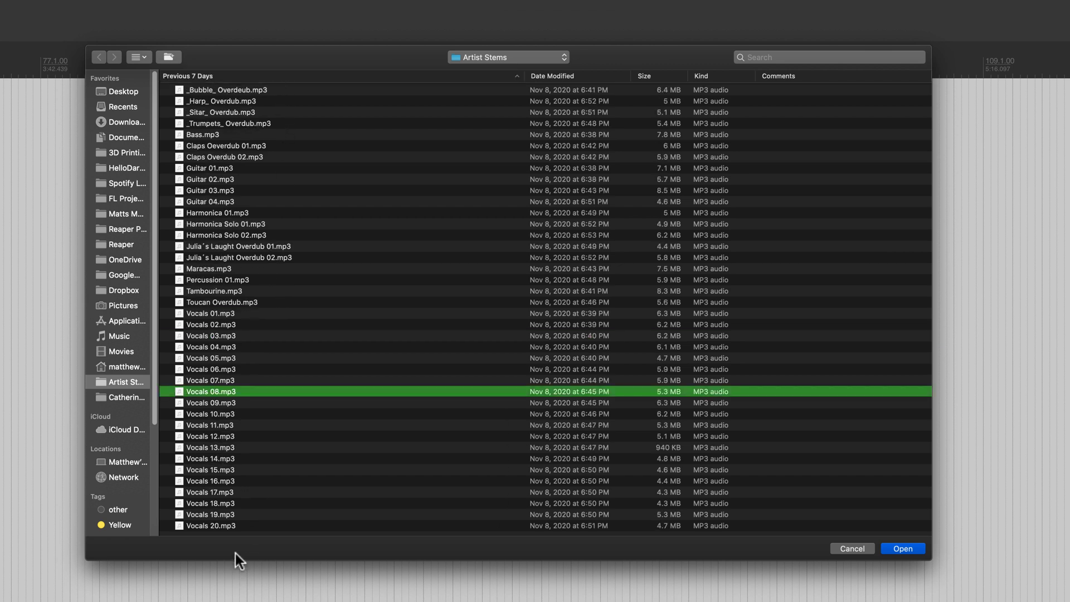
Select every stem from Vocals 20 up to the Bubble overdub and insert them on separate tracks.
click(222, 527)
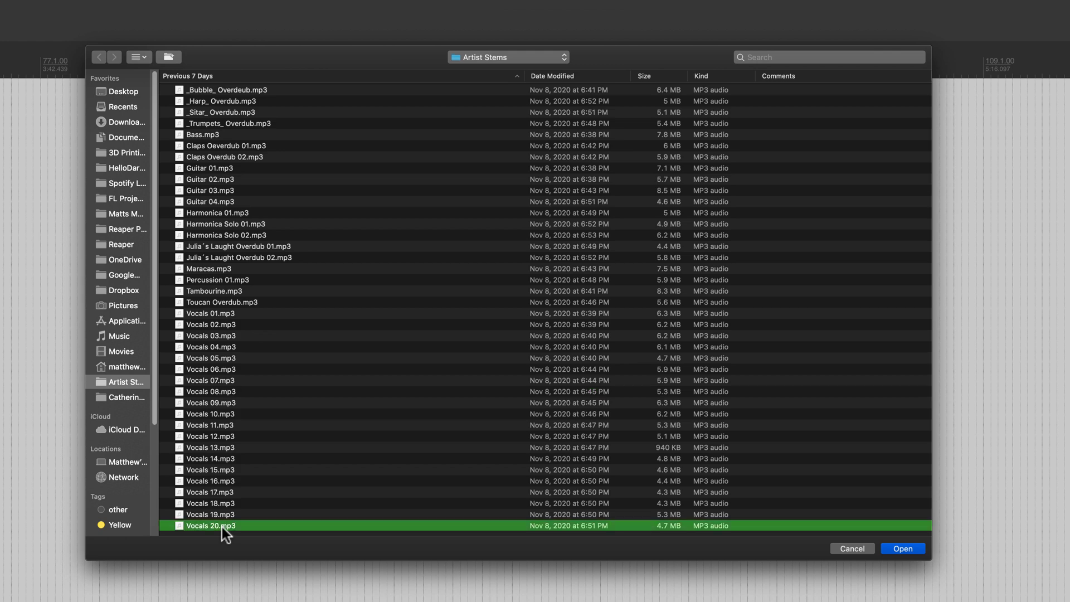
shift+click(206, 89)
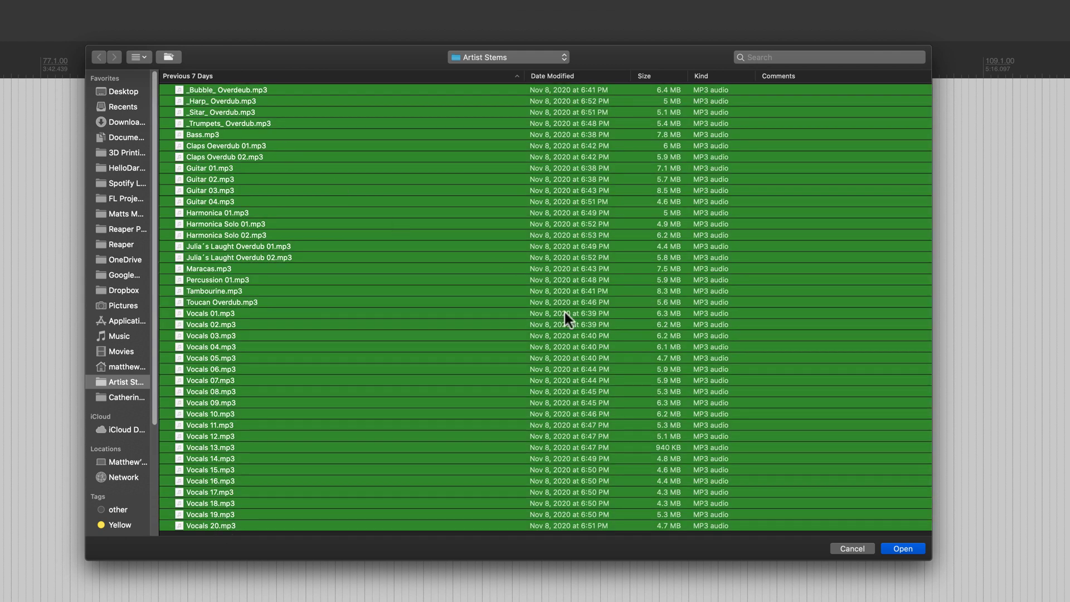
click(888, 544)
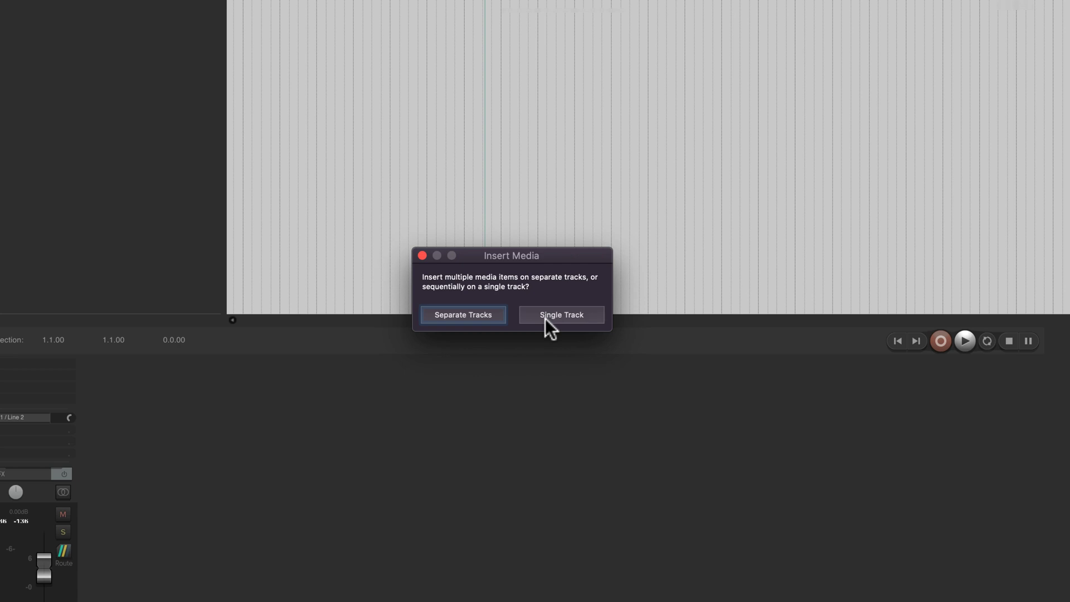
click(492, 315)
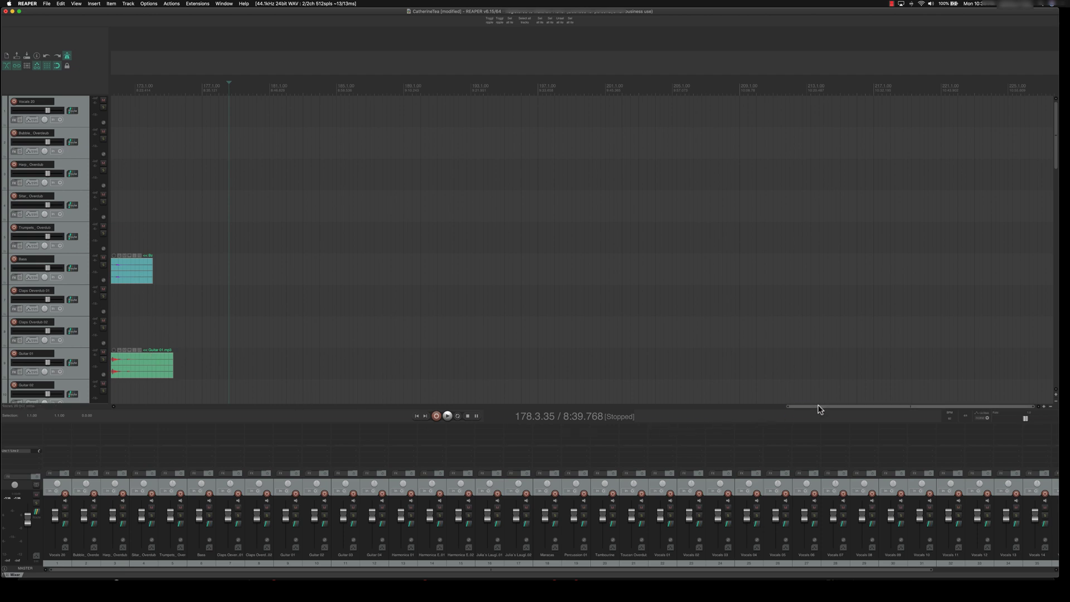
Select all tracks and move the imported stem items together to the start of the project at 1.1.00.
drag(819, 407, 399, 403)
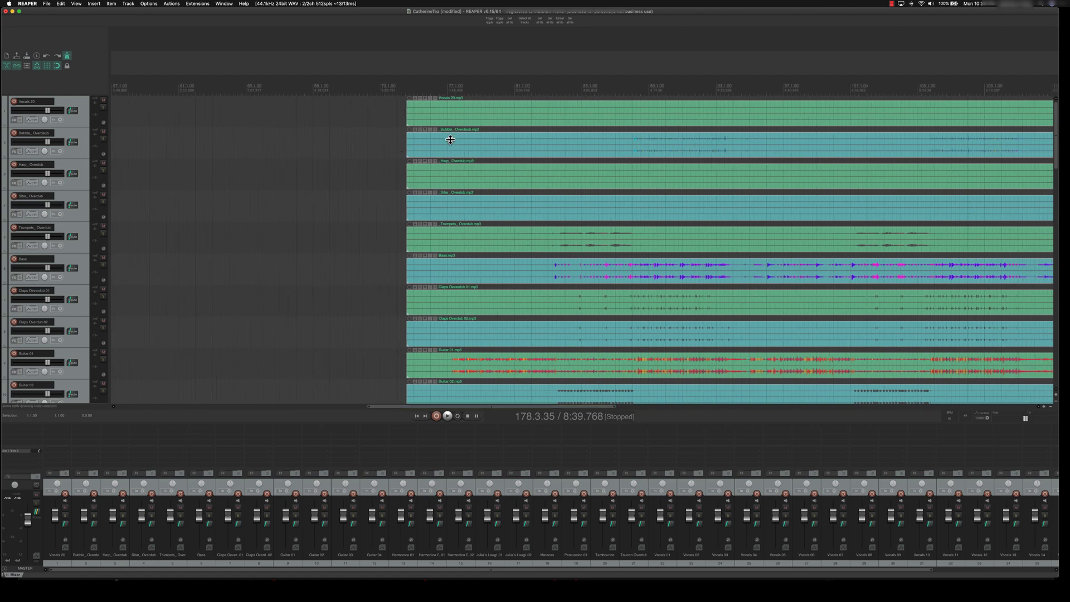
scroll(325, 160, down, 5)
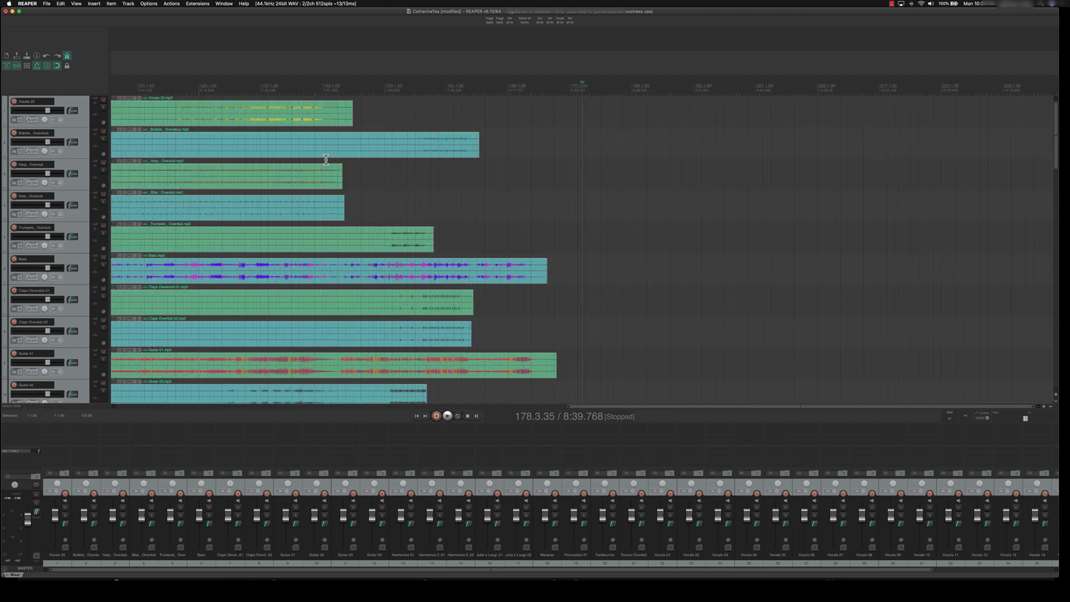
scroll(326, 160, up, 2)
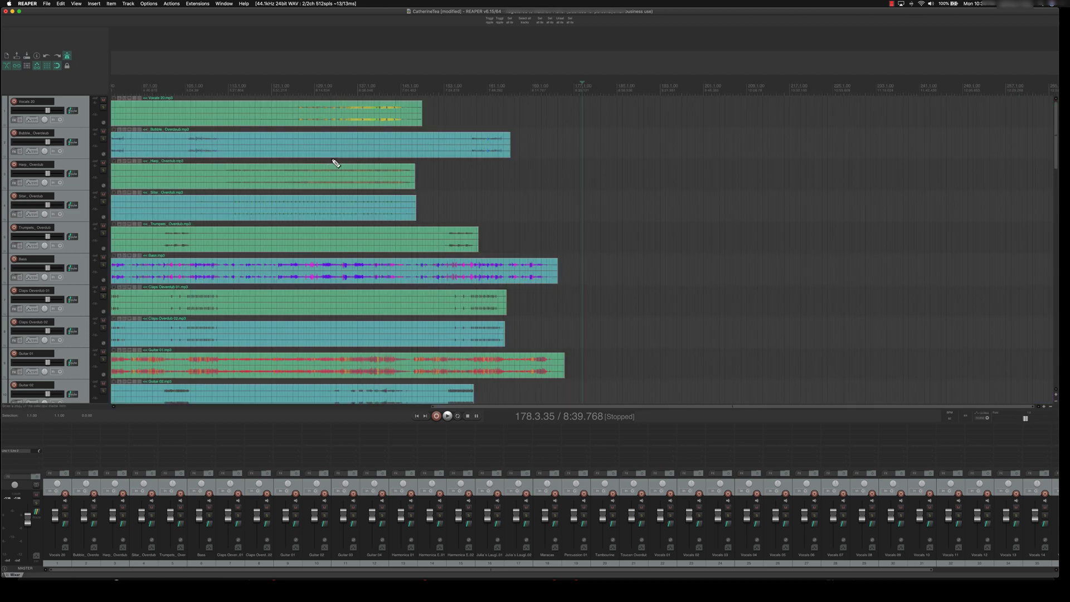
scroll(334, 163, down, 5)
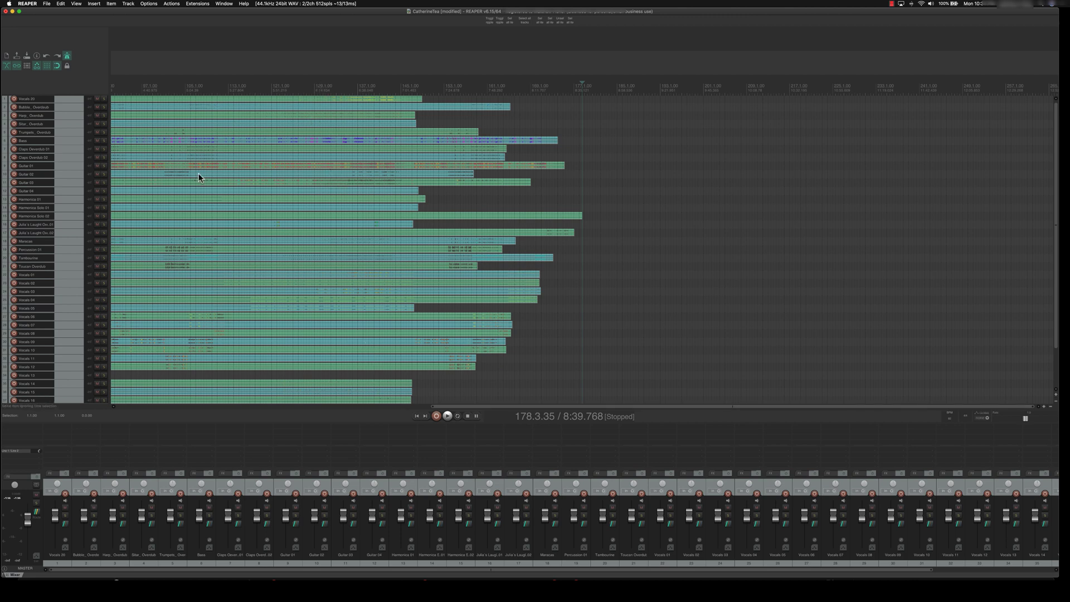
drag(524, 407, 377, 406)
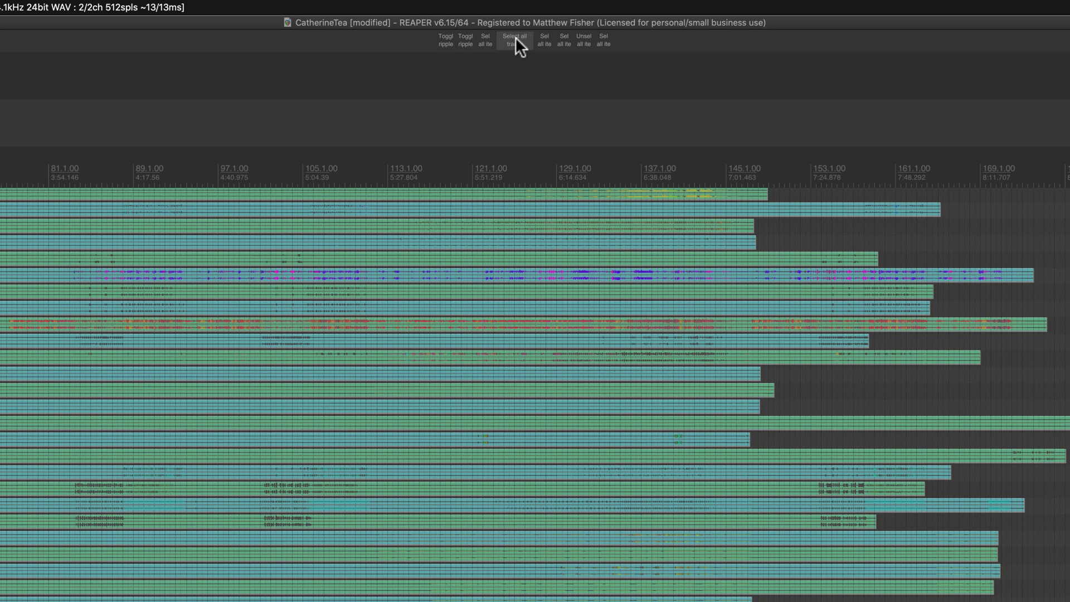
click(515, 36)
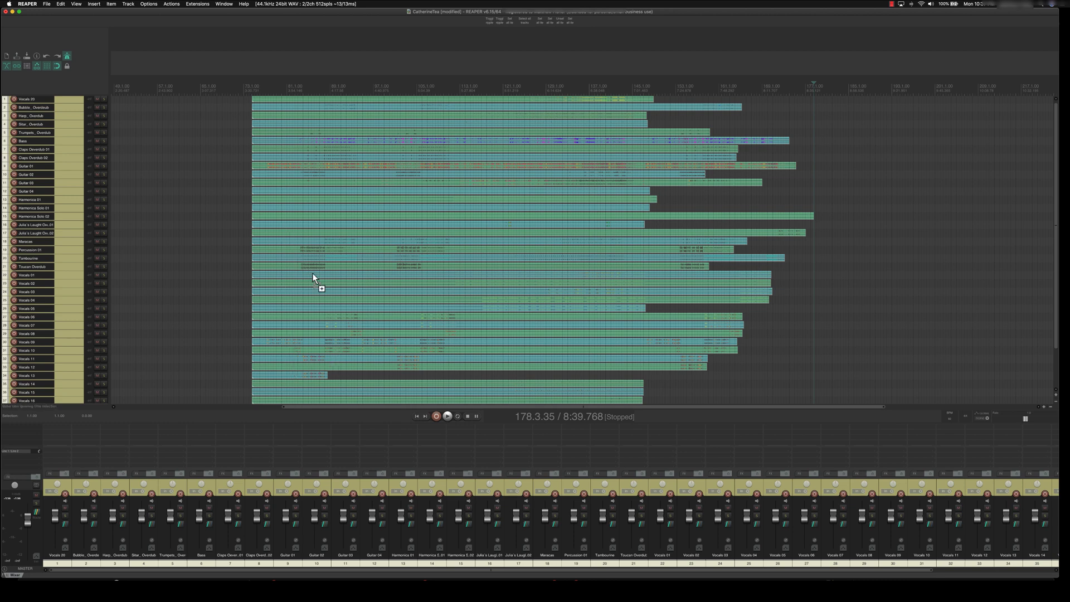
scroll(313, 273, up, 3)
scroll(313, 273, up, 2)
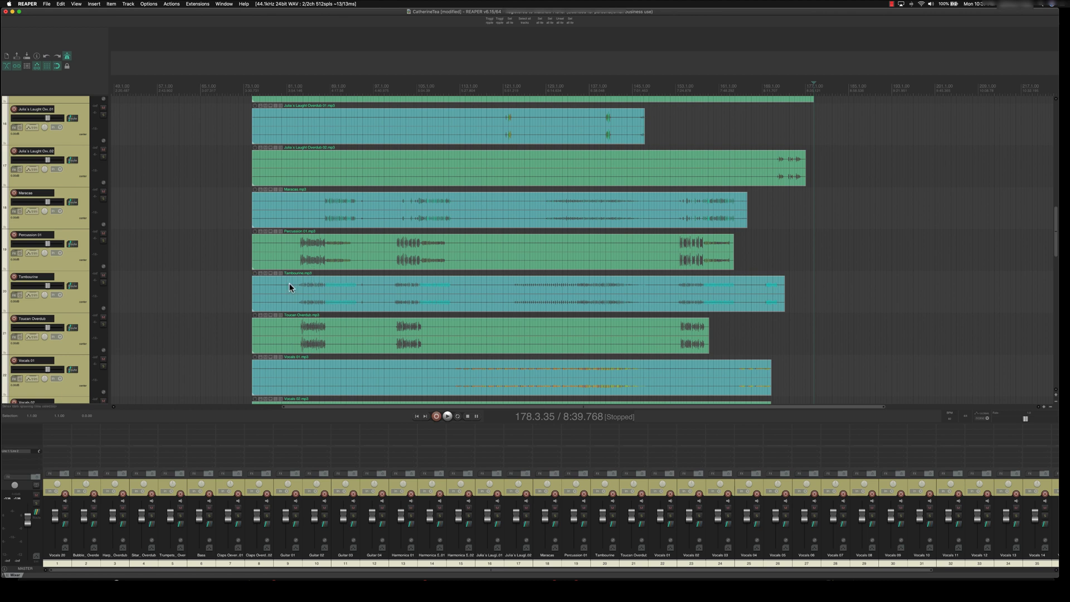
drag(287, 289, 109, 275)
click(199, 240)
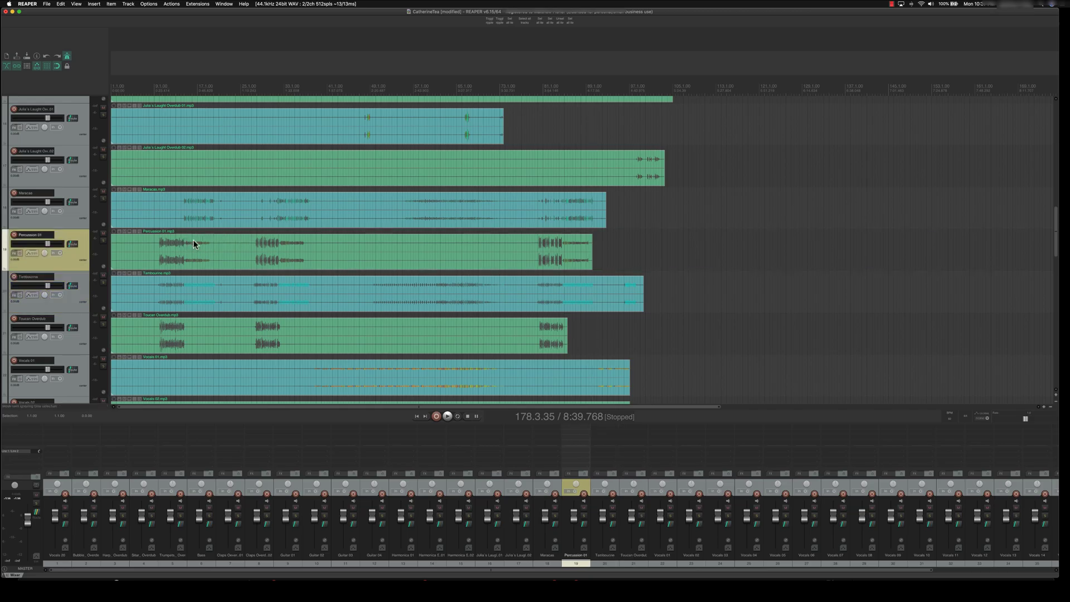
Lock the items against left/right movement in the lock settings and close them.
scroll(259, 268, down, 5)
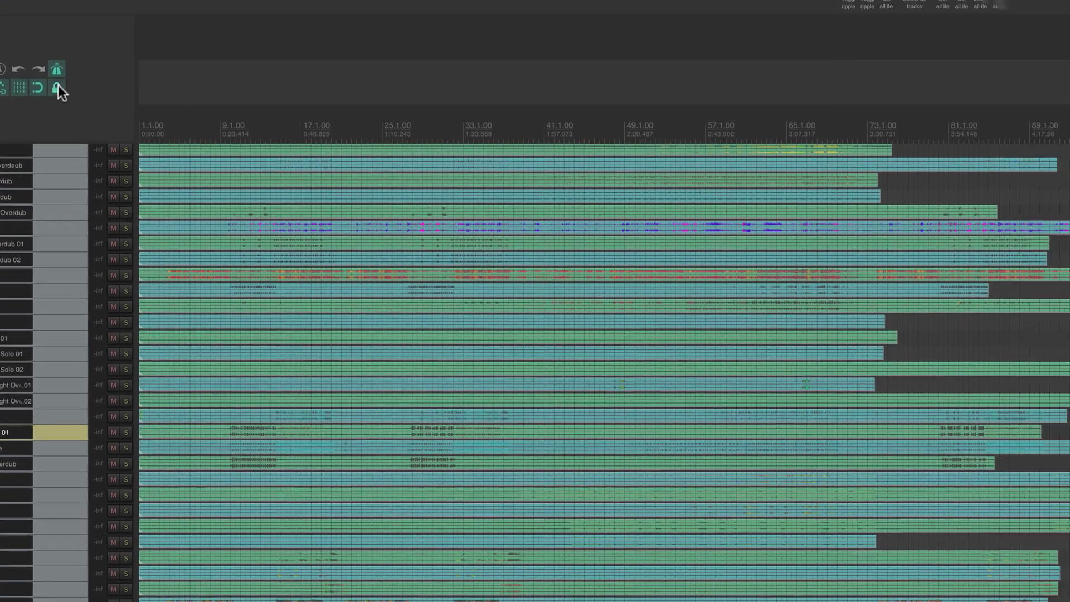
right_click(123, 109)
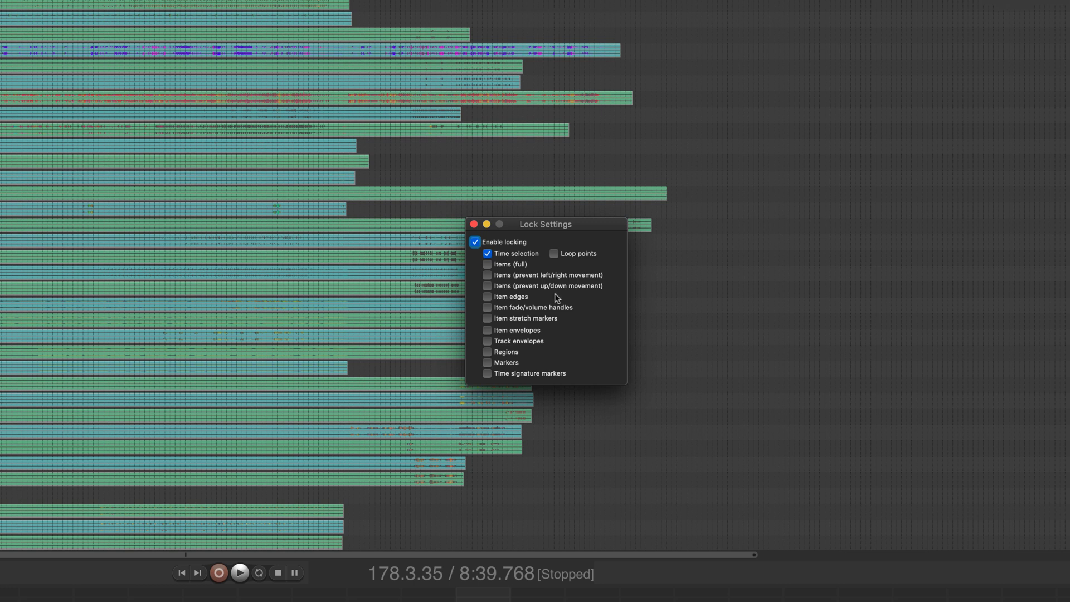
click(544, 275)
click(475, 224)
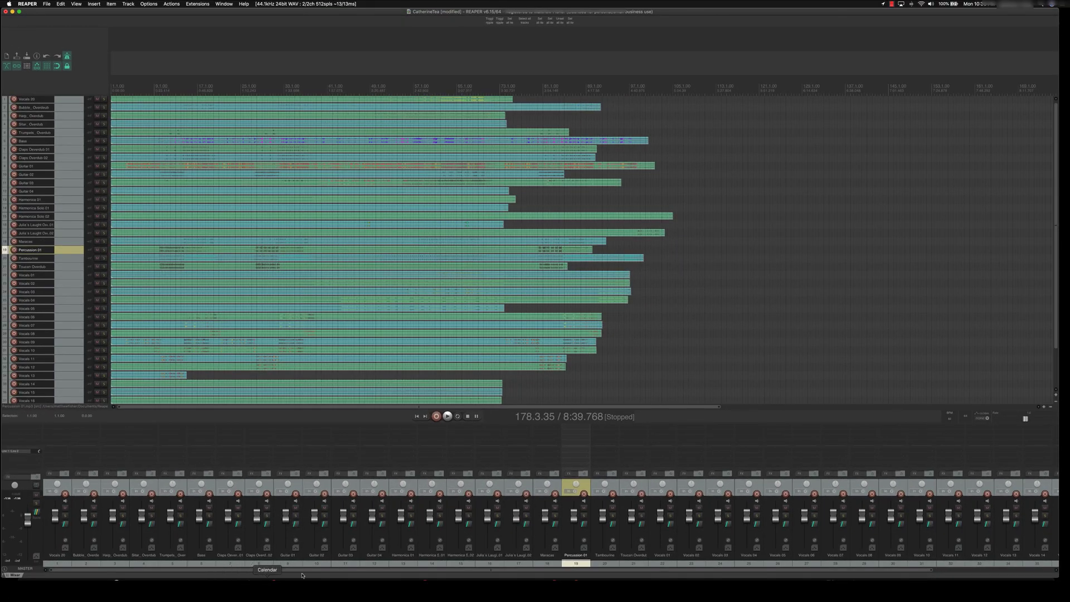
Insert a new track beside Guitar 01 and move it directly before Guitar 01.
scroll(527, 573, right, 5)
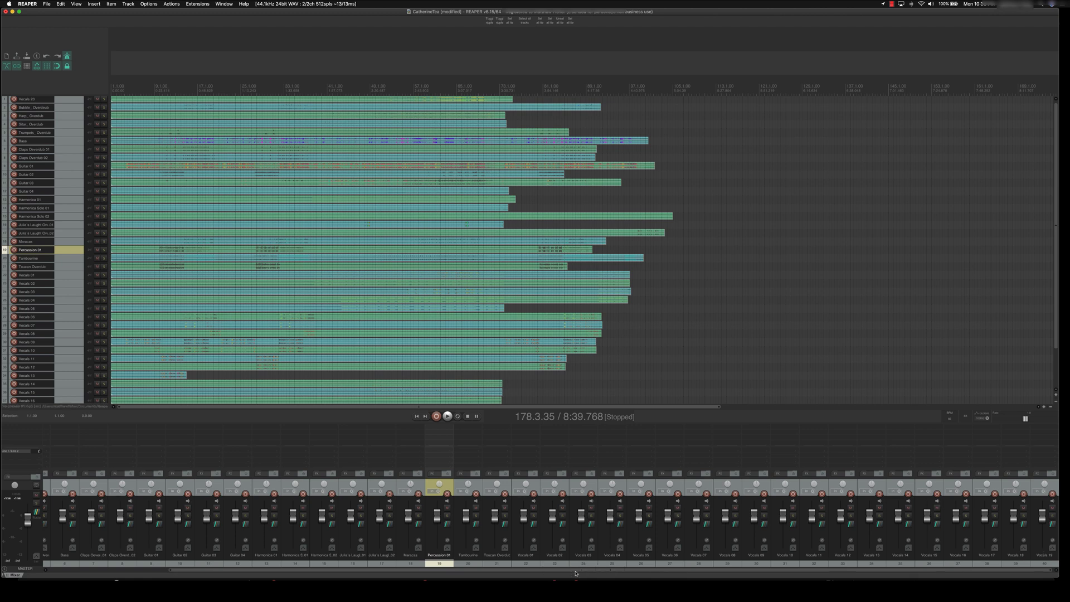
drag(575, 573, 445, 571)
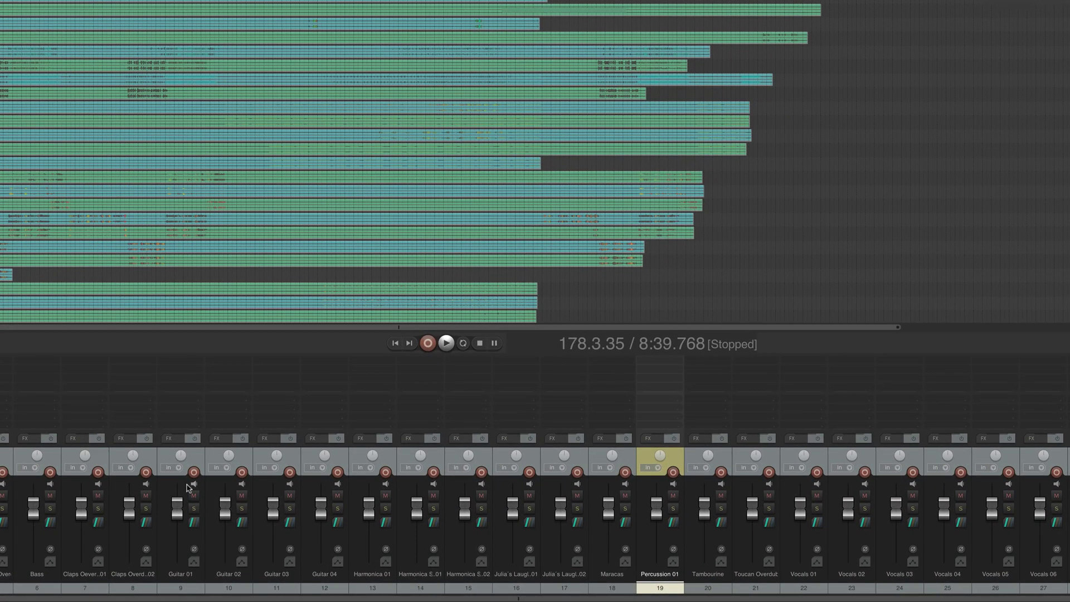
right_click(170, 456)
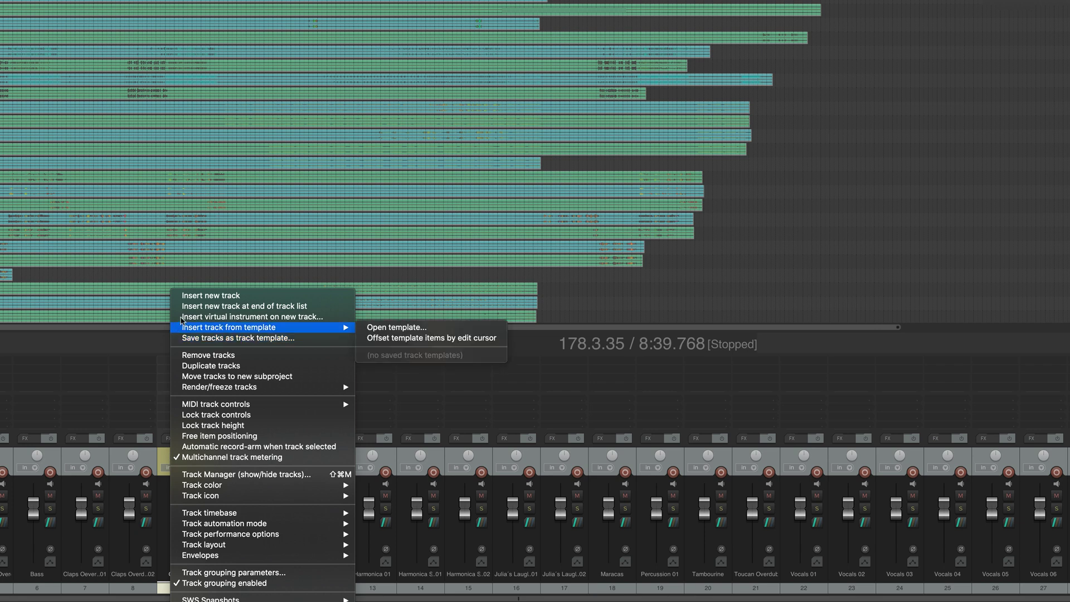
click(207, 295)
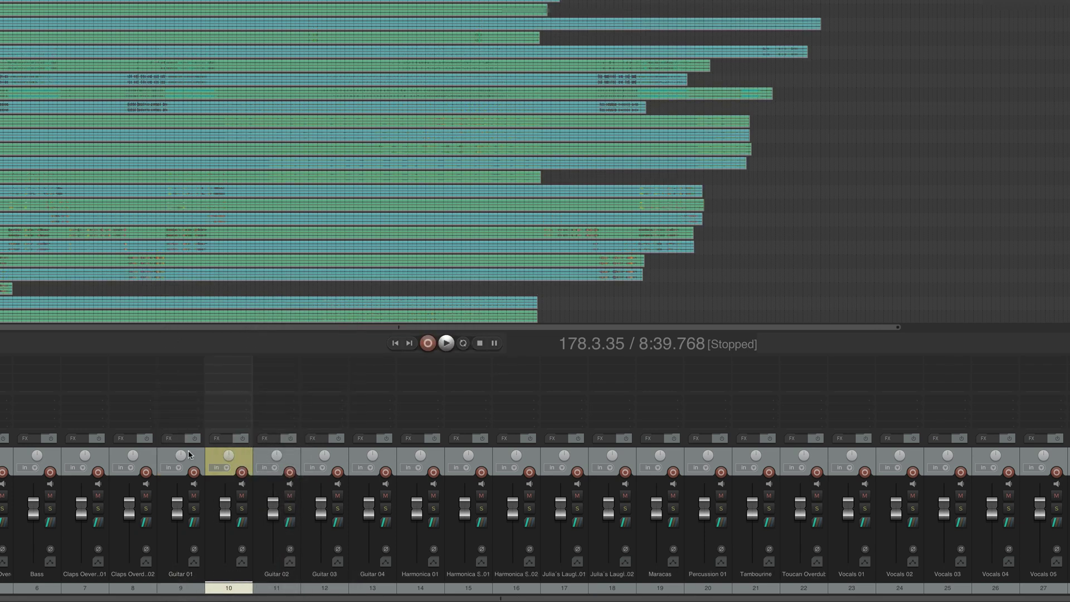
click(189, 454)
click(218, 450)
drag(198, 452, 167, 454)
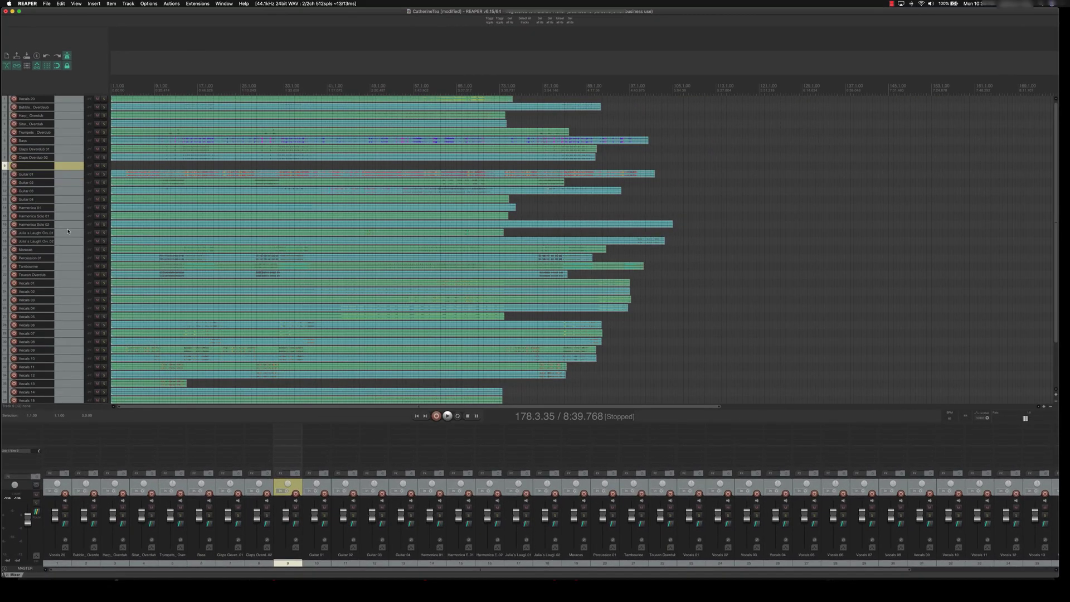
Enlarge the new unnamed track before Guitar 01 and turn it into a folder track.
scroll(68, 232, up, 3)
scroll(68, 231, up, 1)
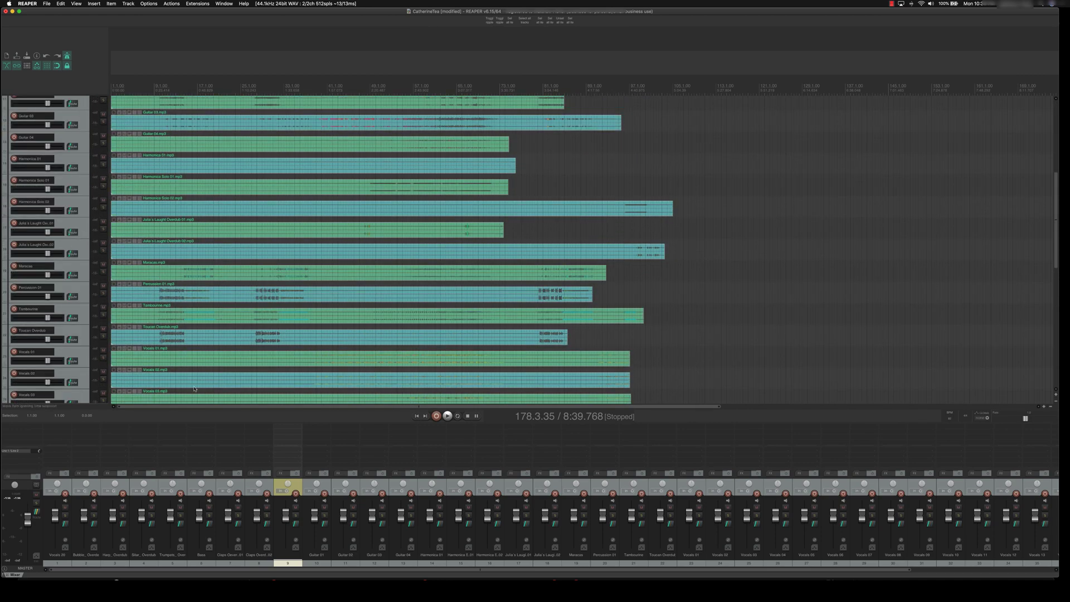
click(283, 487)
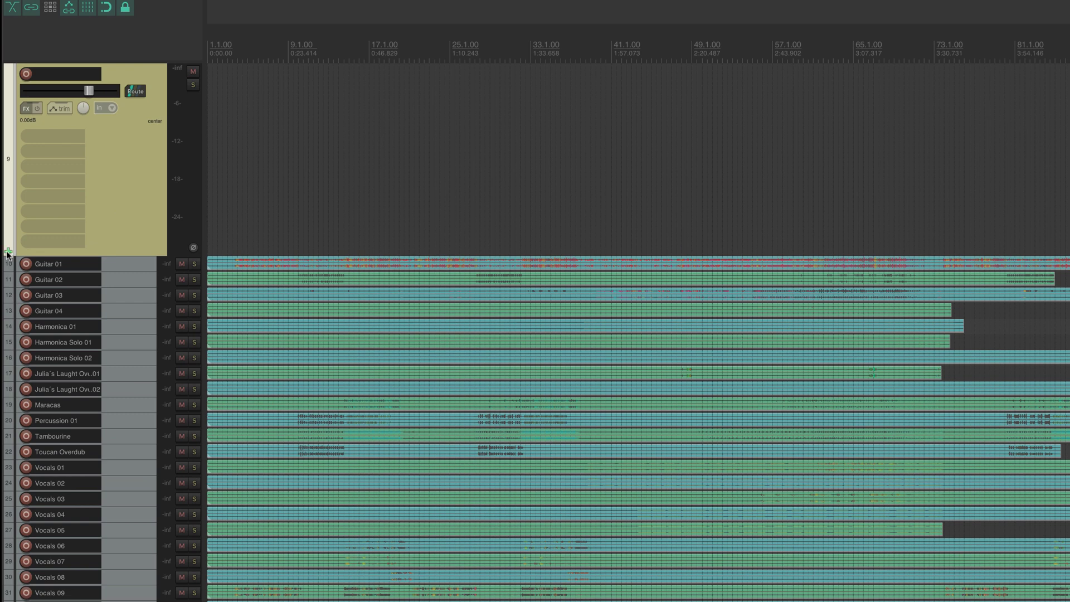
click(8, 243)
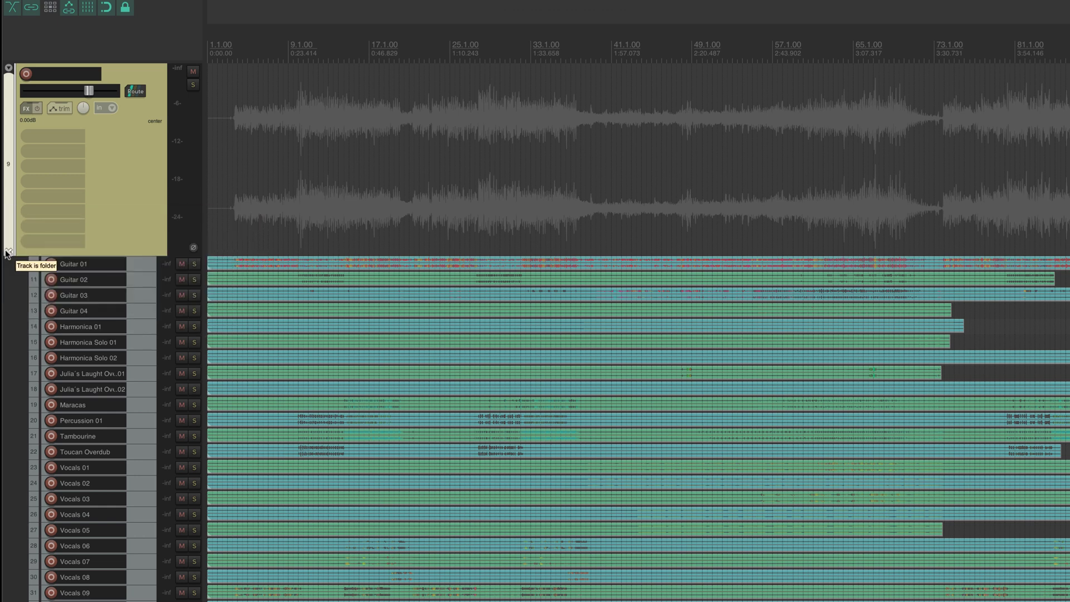
click(8, 252)
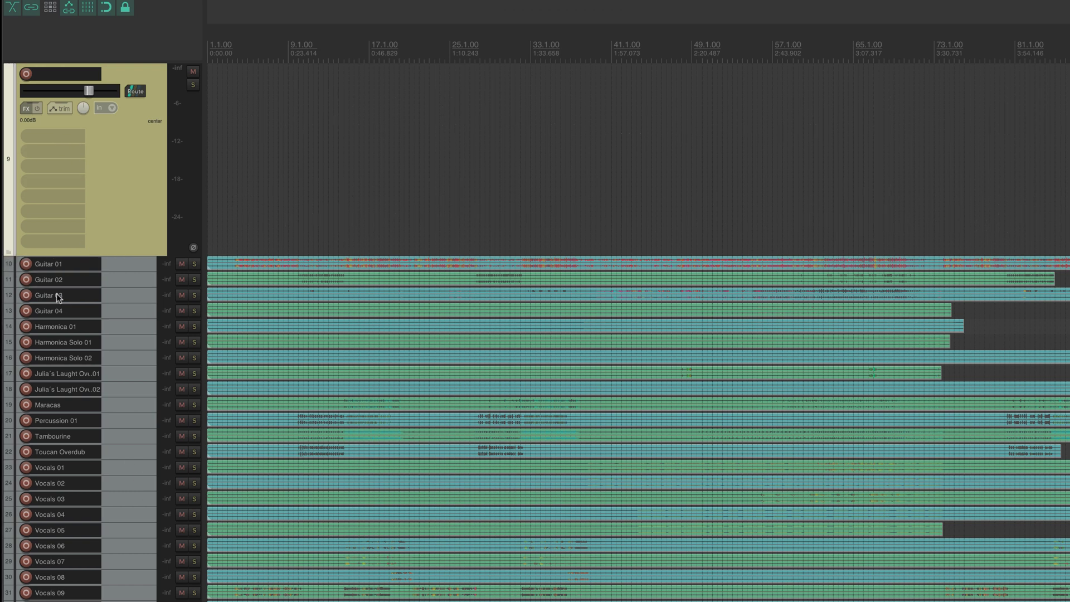
click(7, 253)
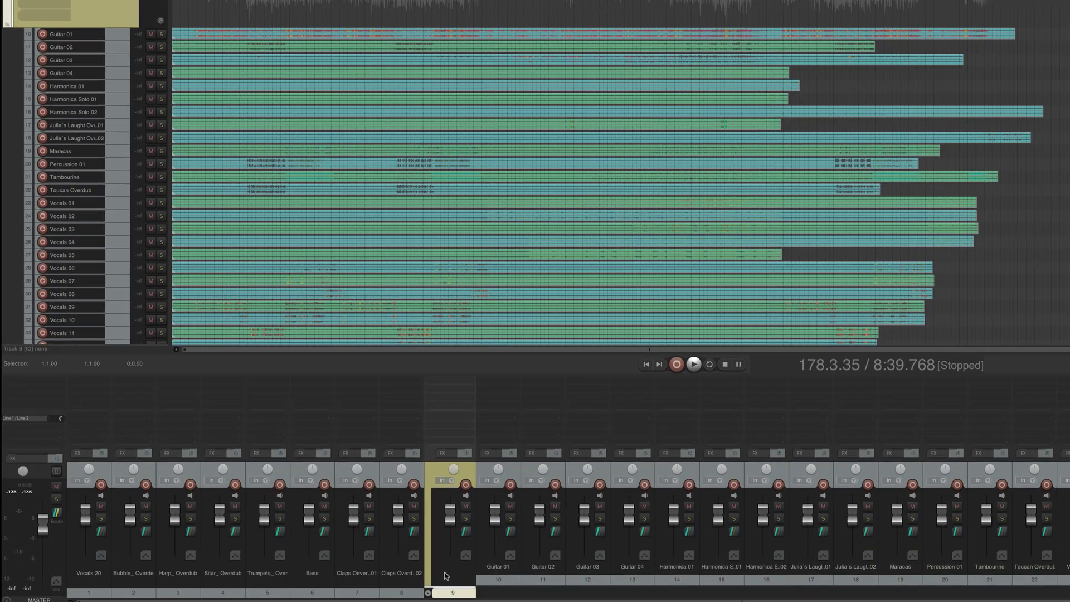
Name the new folder track Buss Guitar.
double_click(446, 574)
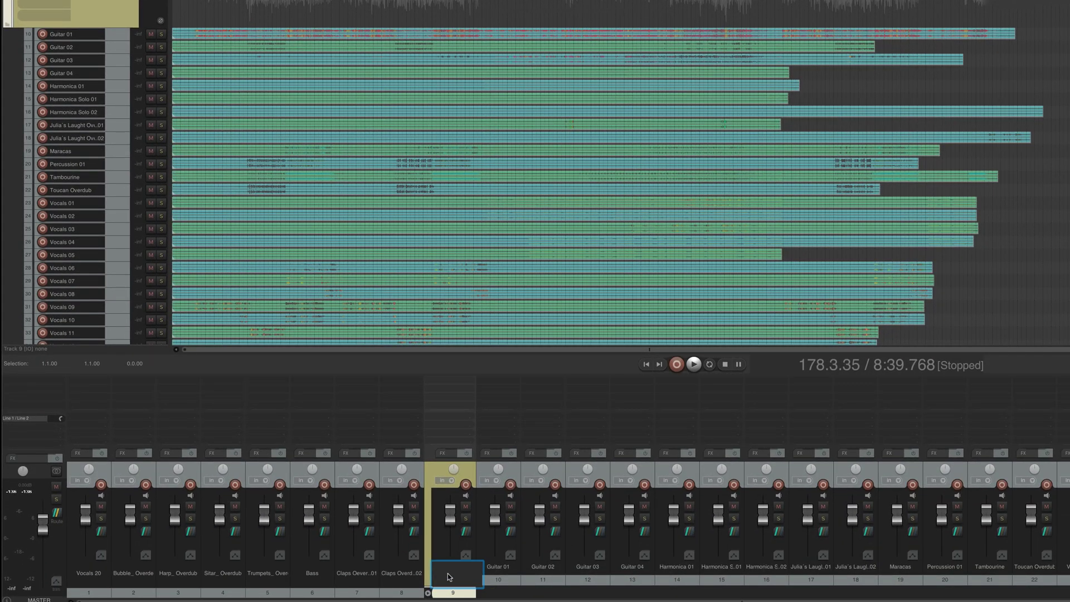
text(Buss Guitar)
key(Return)
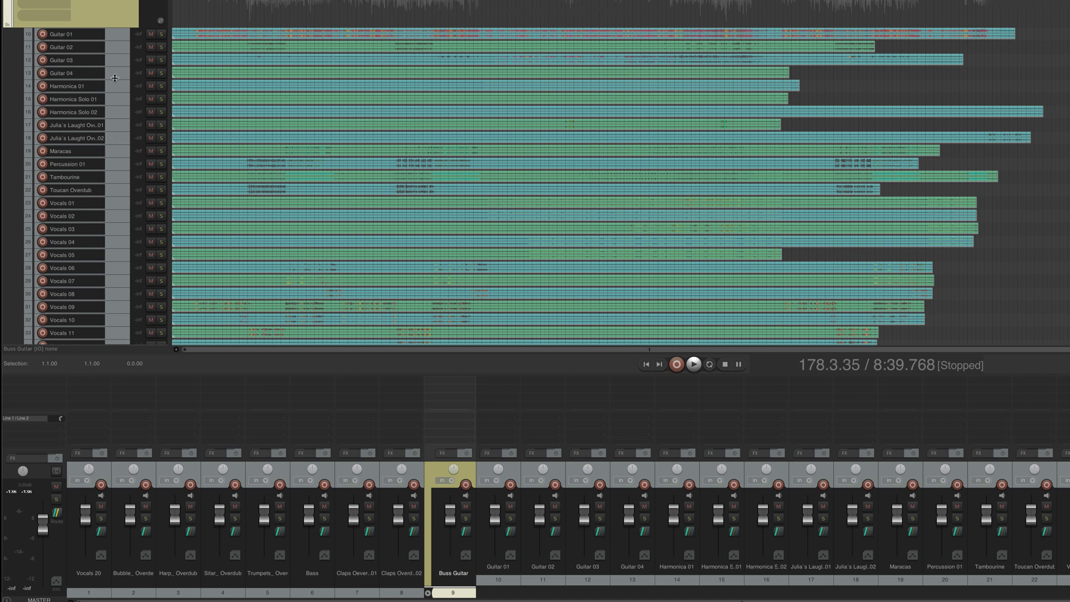
Enlarge Guitar 04 and Harmonica Solo 02, and make Guitar 04 the last track in the Buss Guitar folder.
drag(114, 79, 115, 160)
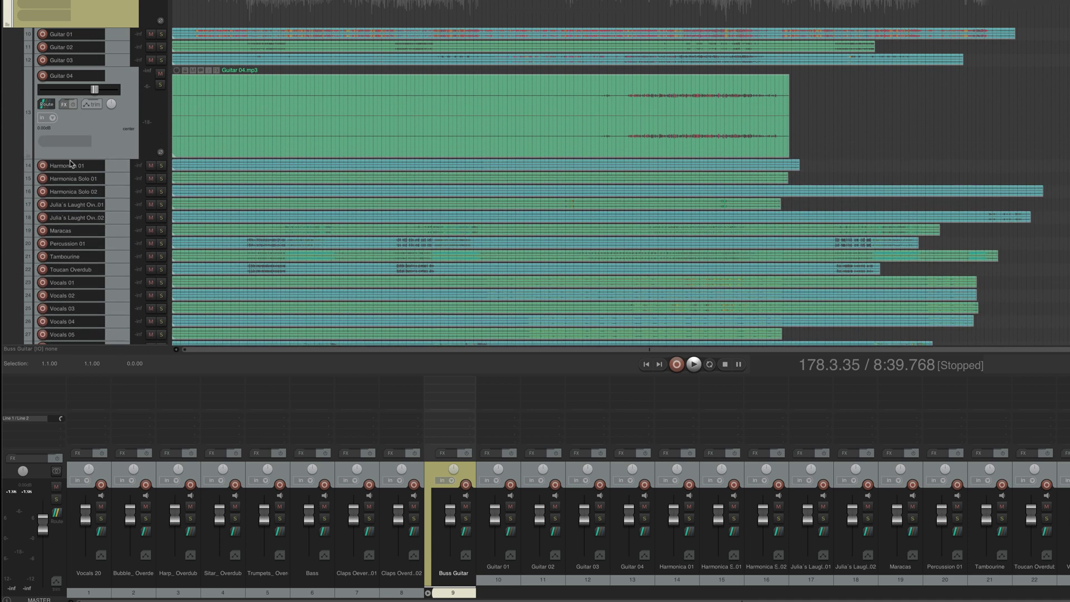
click(28, 157)
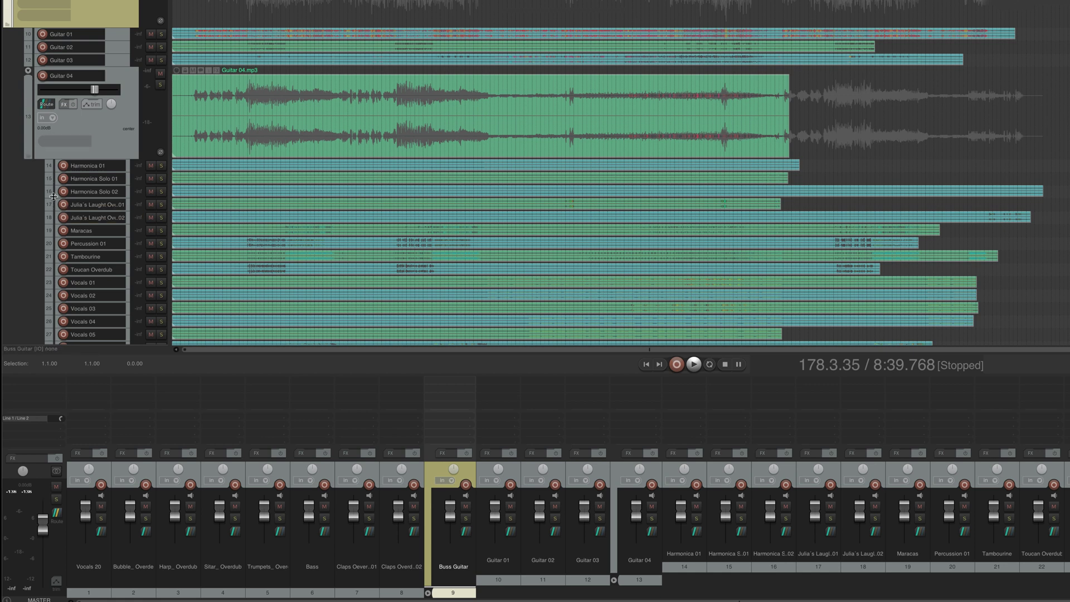
drag(54, 196, 49, 229)
click(49, 229)
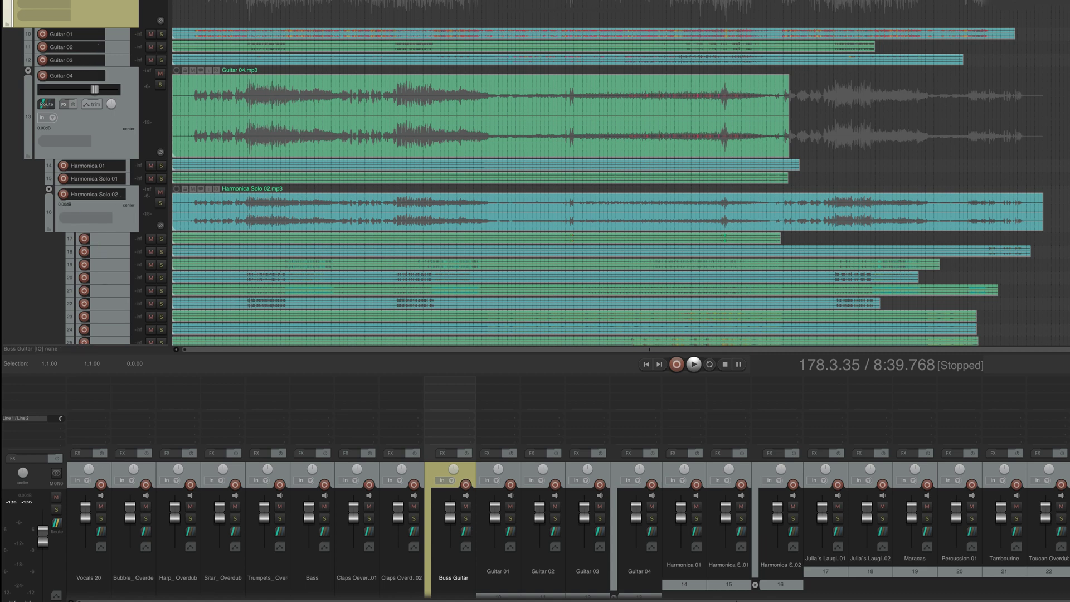
click(27, 156)
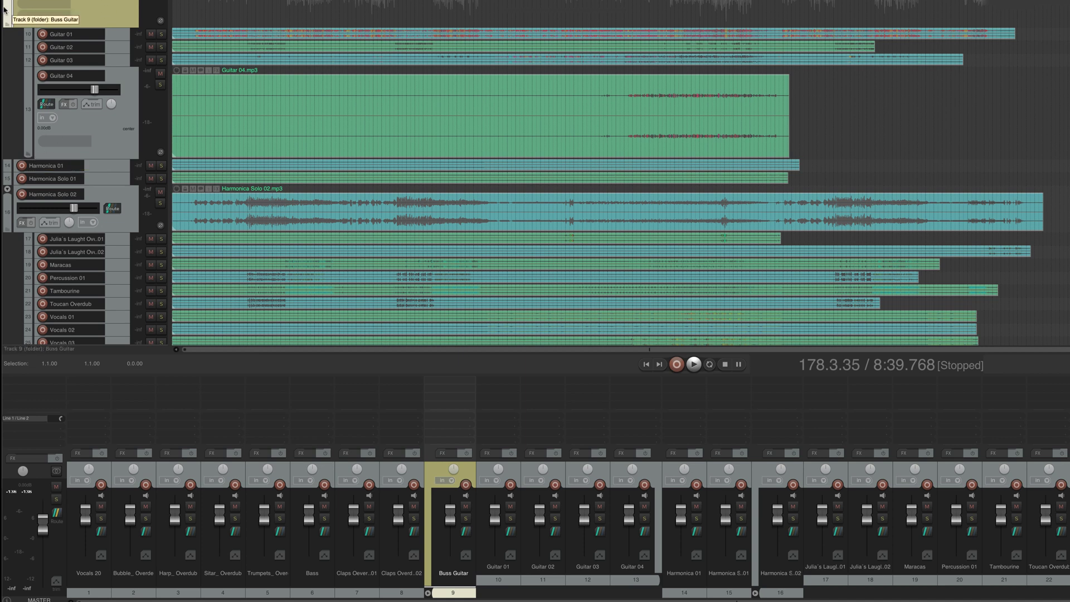
Toggle the Buss Guitar folder off and on again, and try removing the folder end from Guitar 04.
click(7, 24)
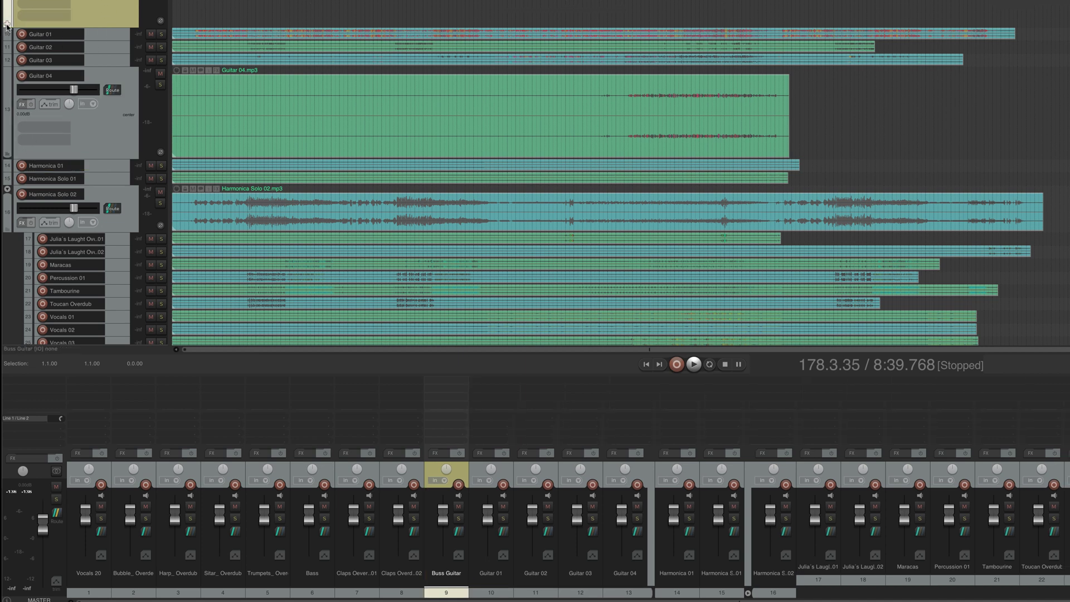
click(8, 25)
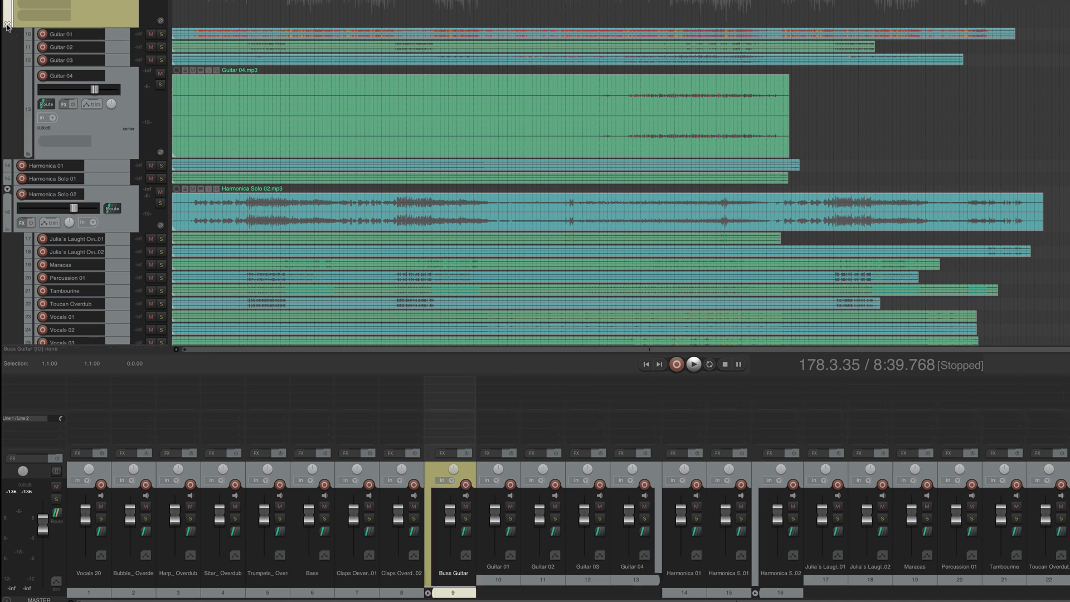
click(27, 155)
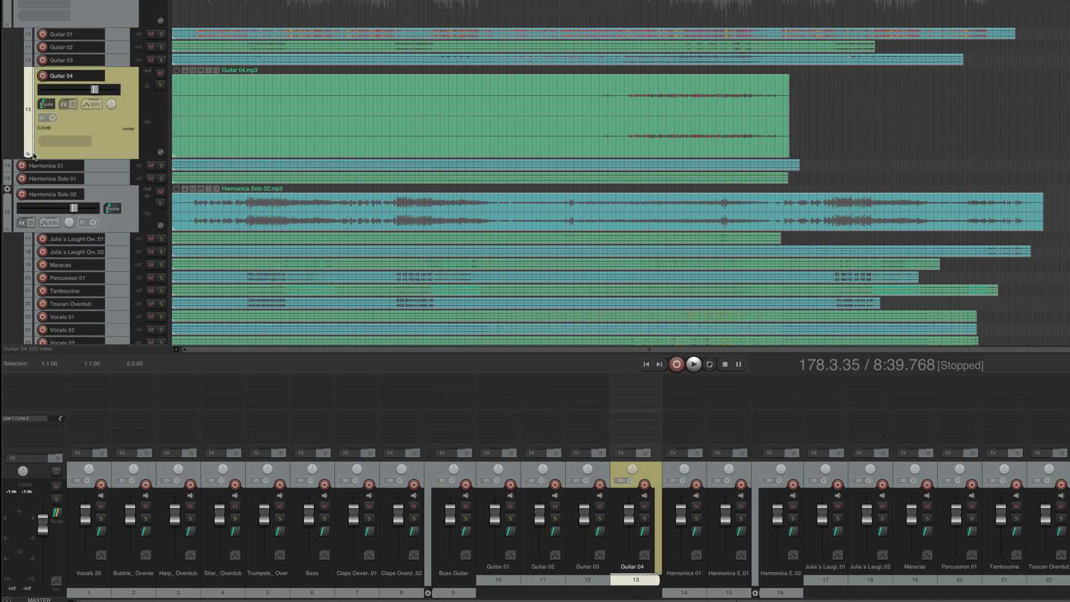
click(26, 155)
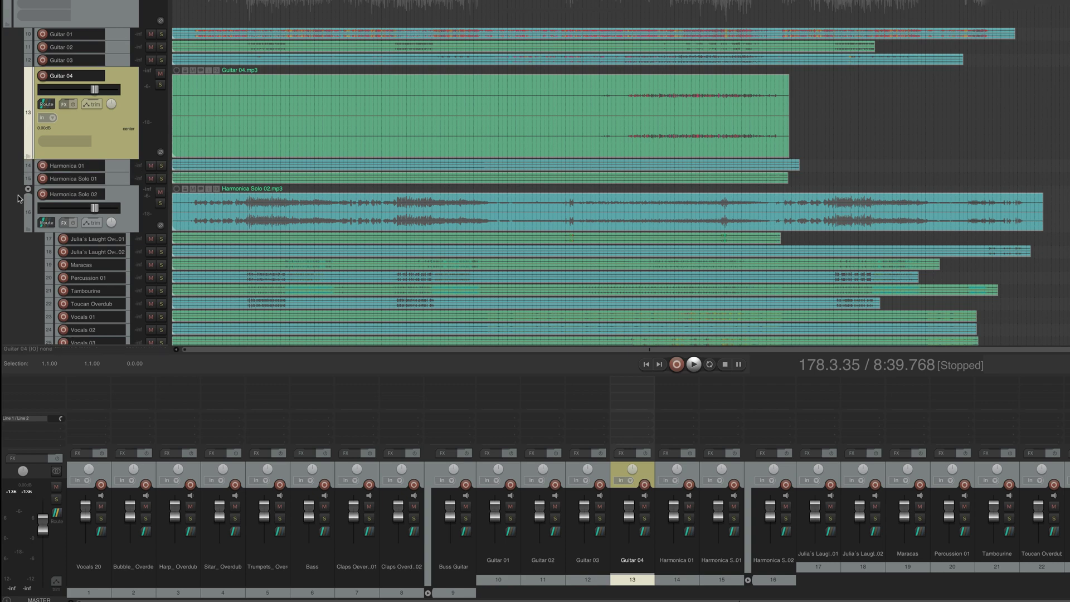
Clear the folder status of Harmonica Solo 02 and end the Buss Guitar folder at Guitar 04.
click(29, 228)
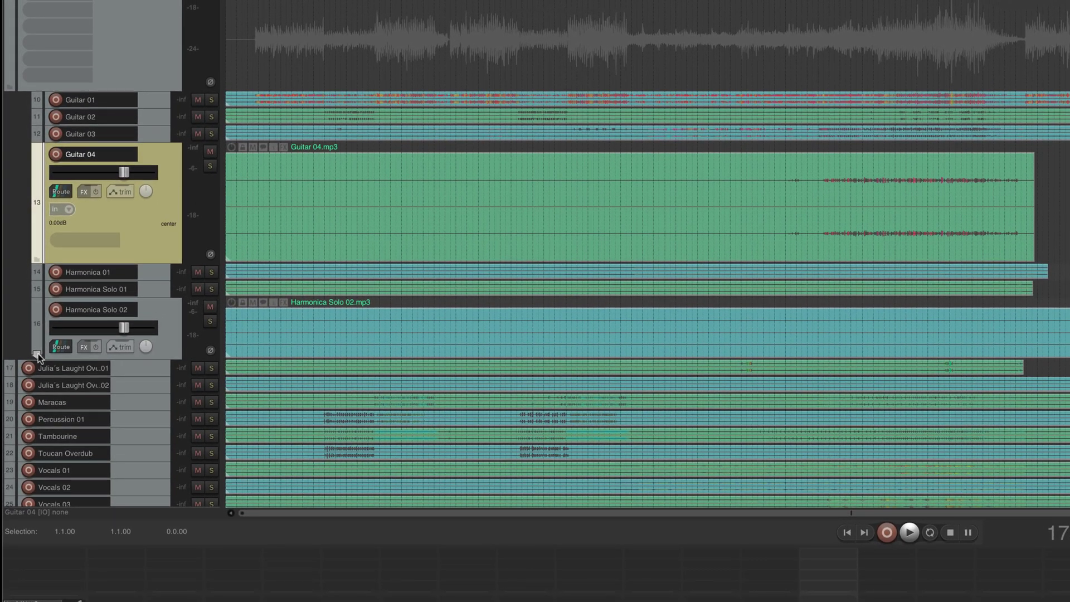
click(36, 259)
click(37, 258)
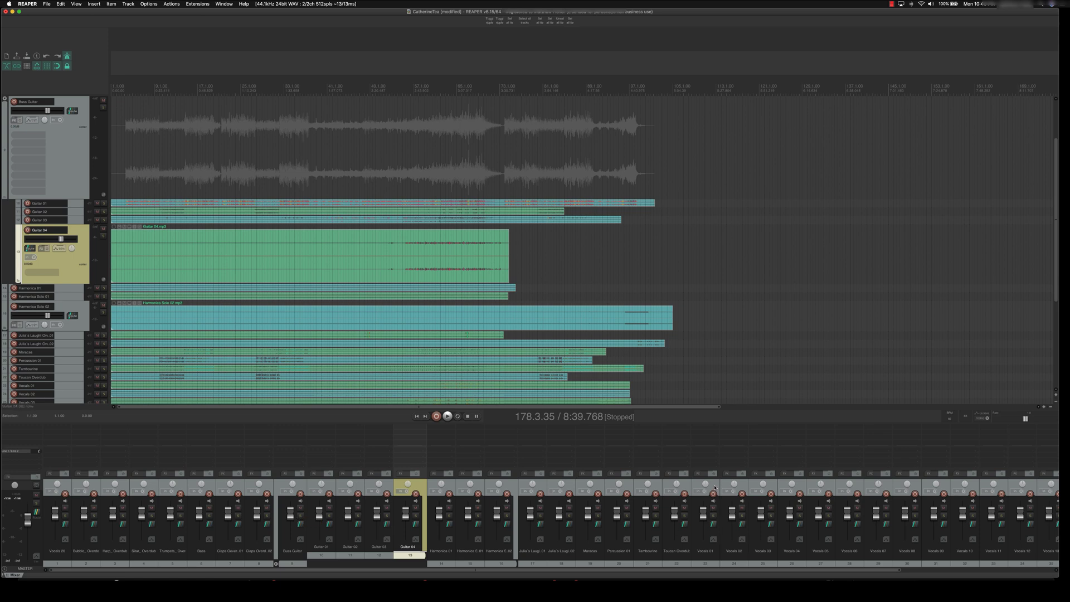
Insert a new track named Buss Vox and place it directly before Vocals 01.
right_click(714, 488)
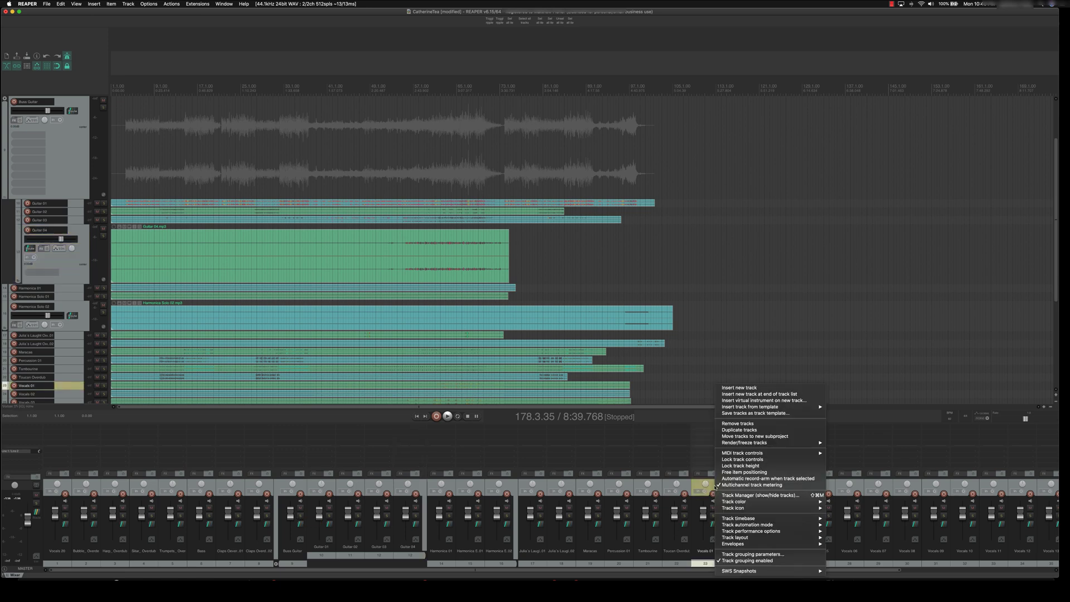
click(739, 387)
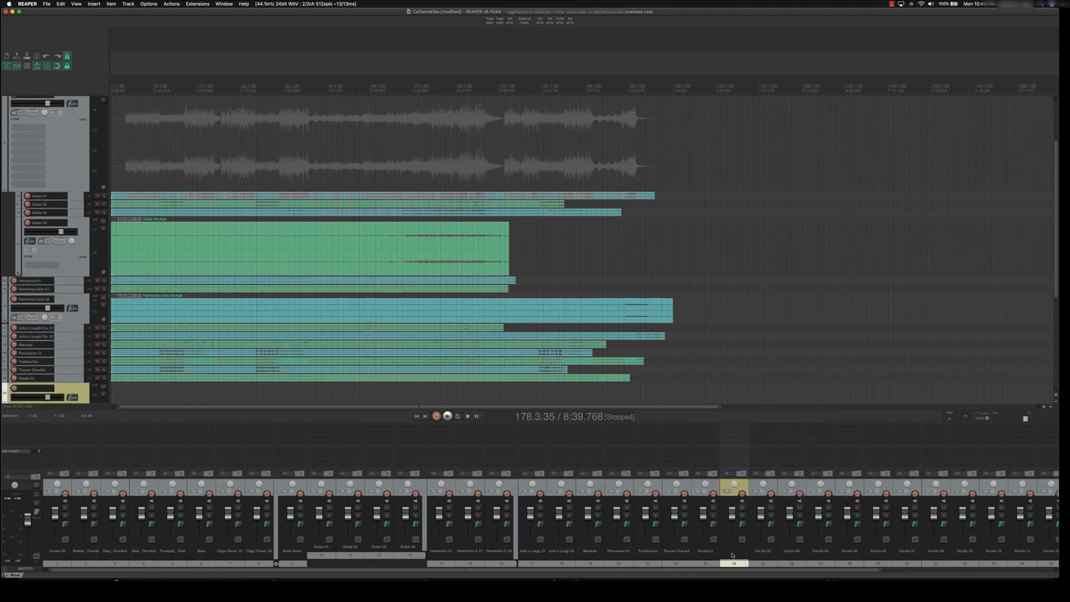
double_click(733, 555)
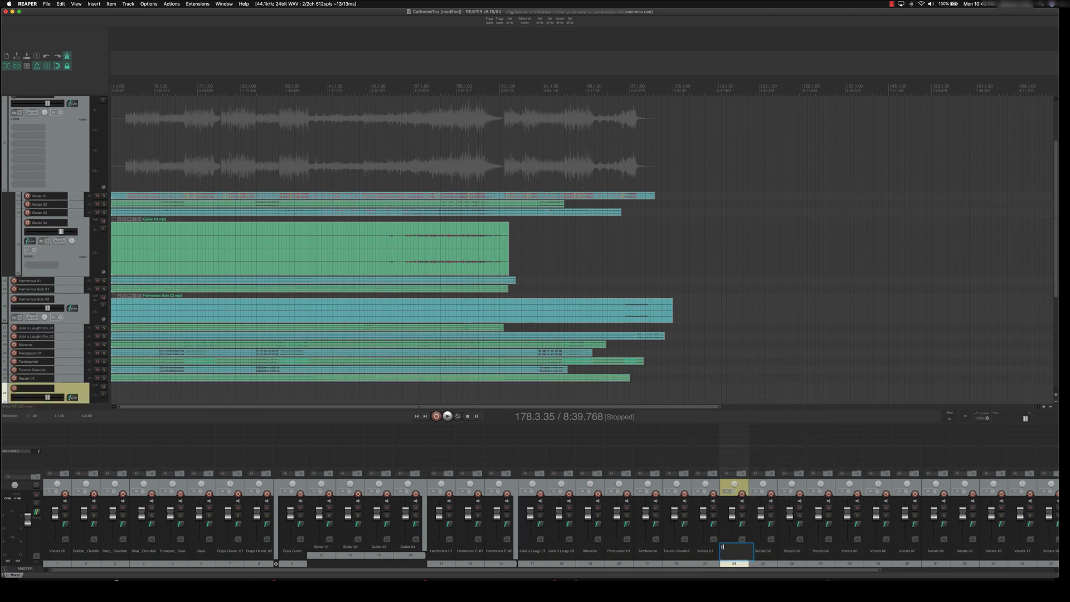
text(Buss Vox)
key(Return)
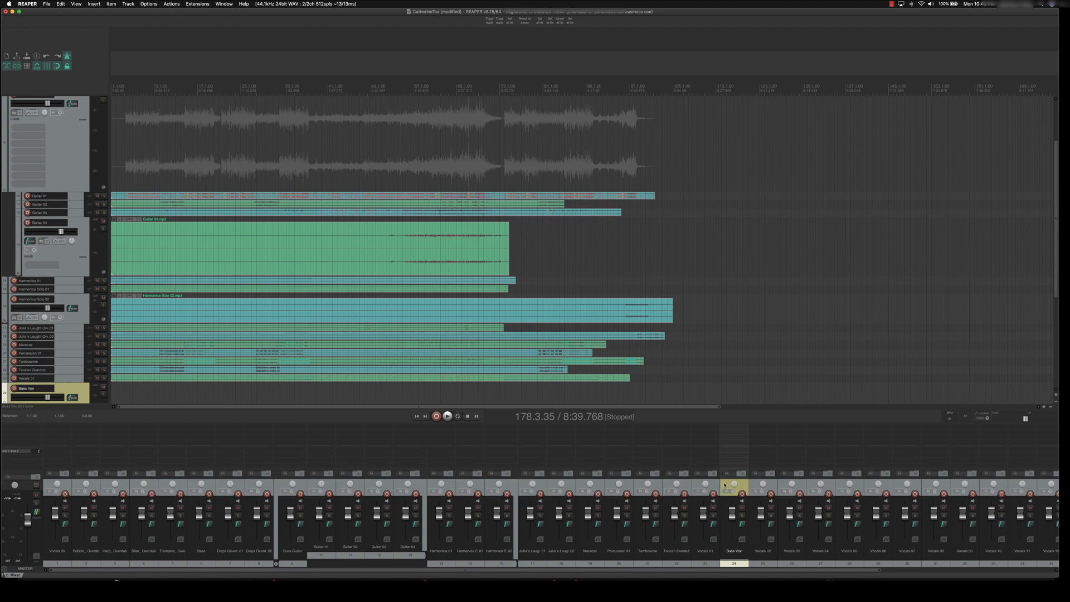
drag(716, 484, 692, 484)
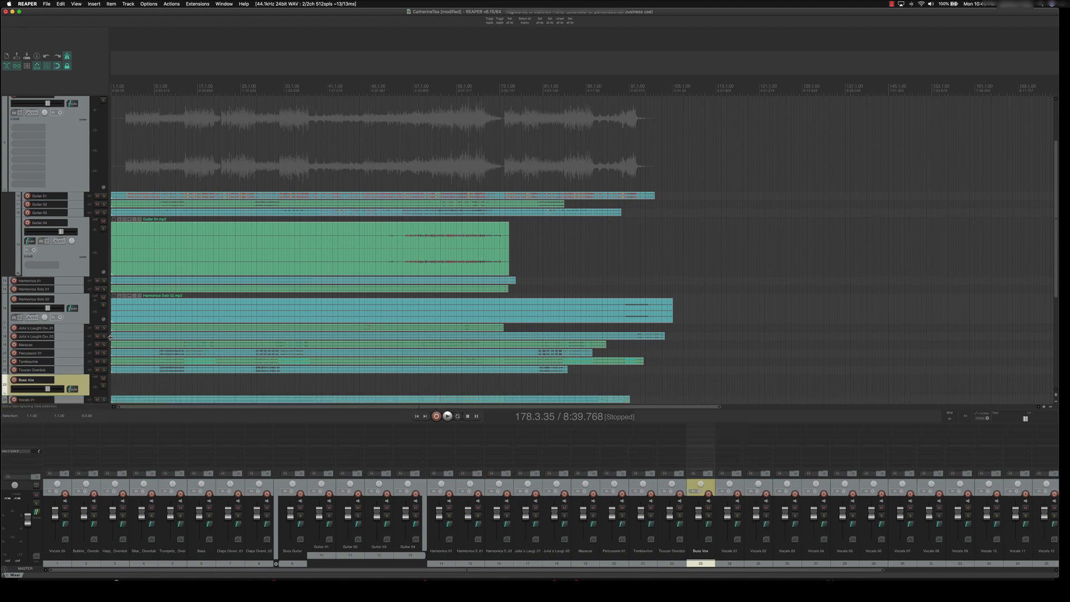
Turn Buss Vox into a folder track containing the vocal tracks that follow it.
scroll(74, 384, down, 5)
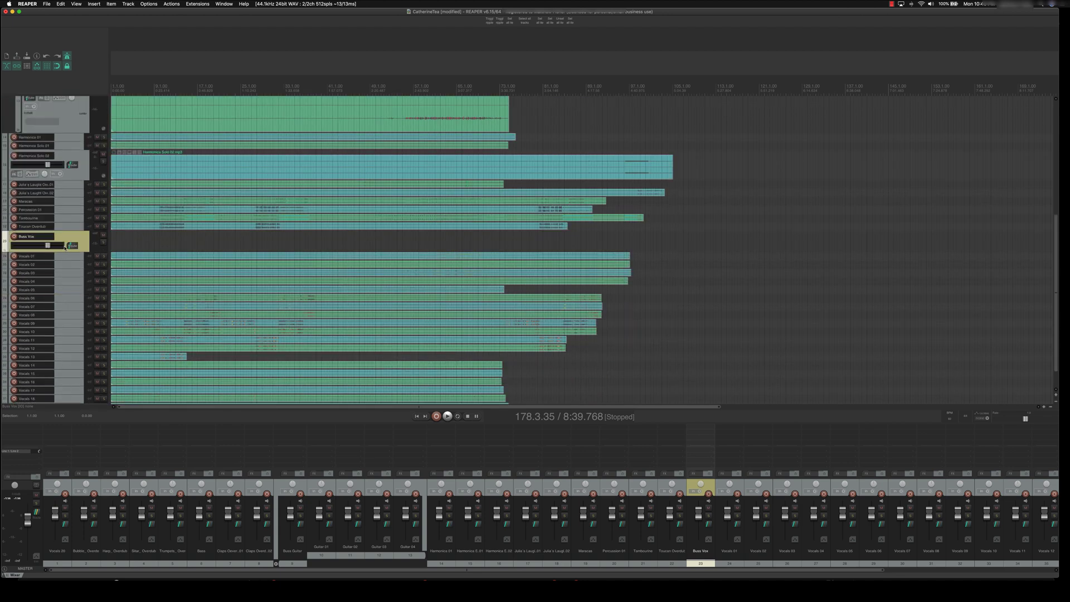
click(4, 251)
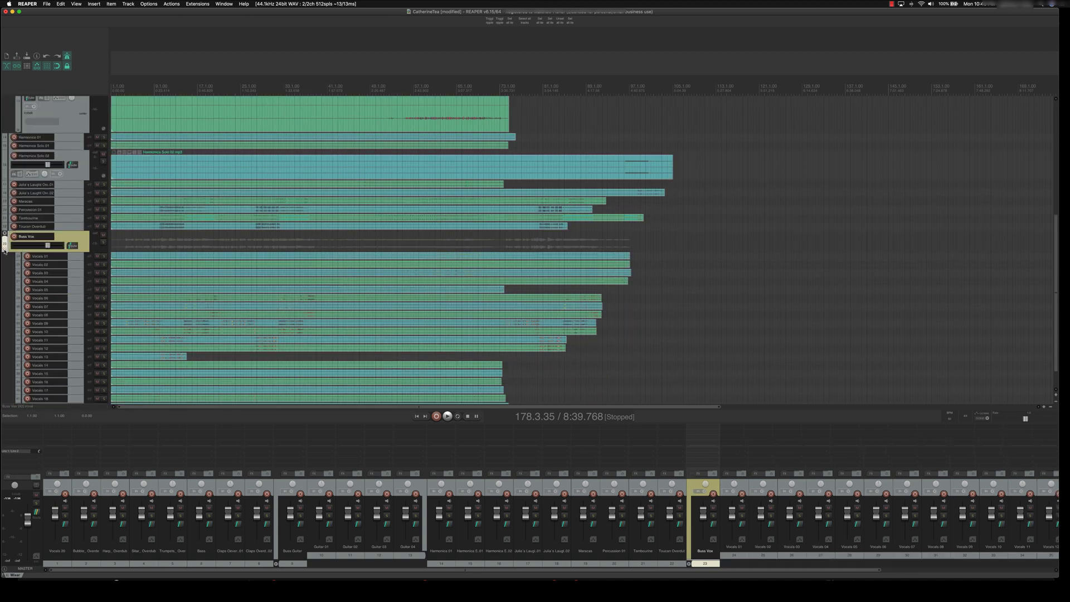
scroll(26, 301, down, 1)
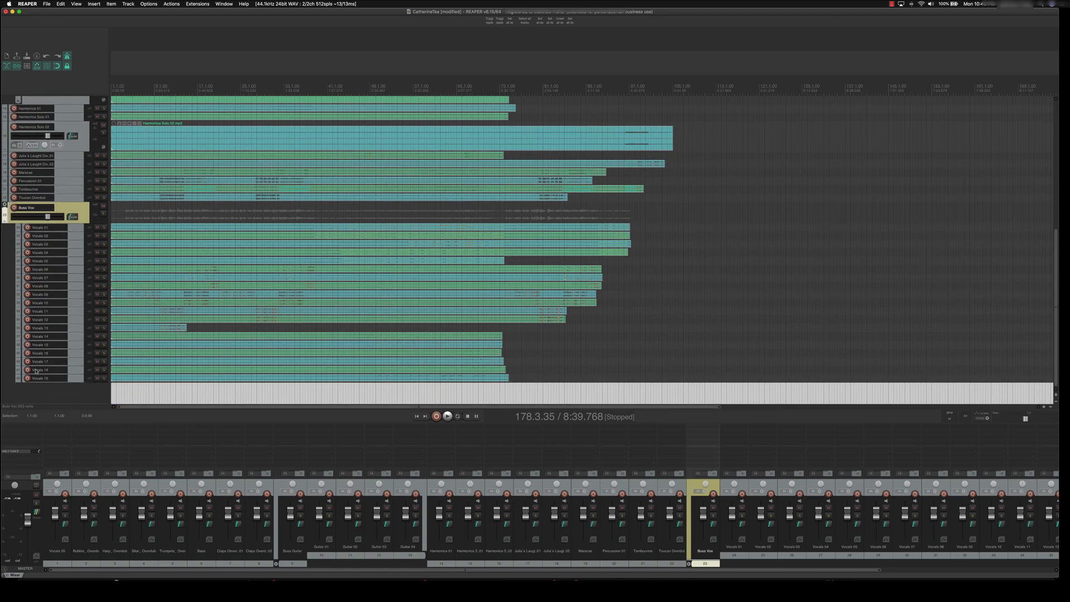
Move the Vocals 20 track from the start of the track list to the end, after Vocals 19.
scroll(37, 380, up, 1)
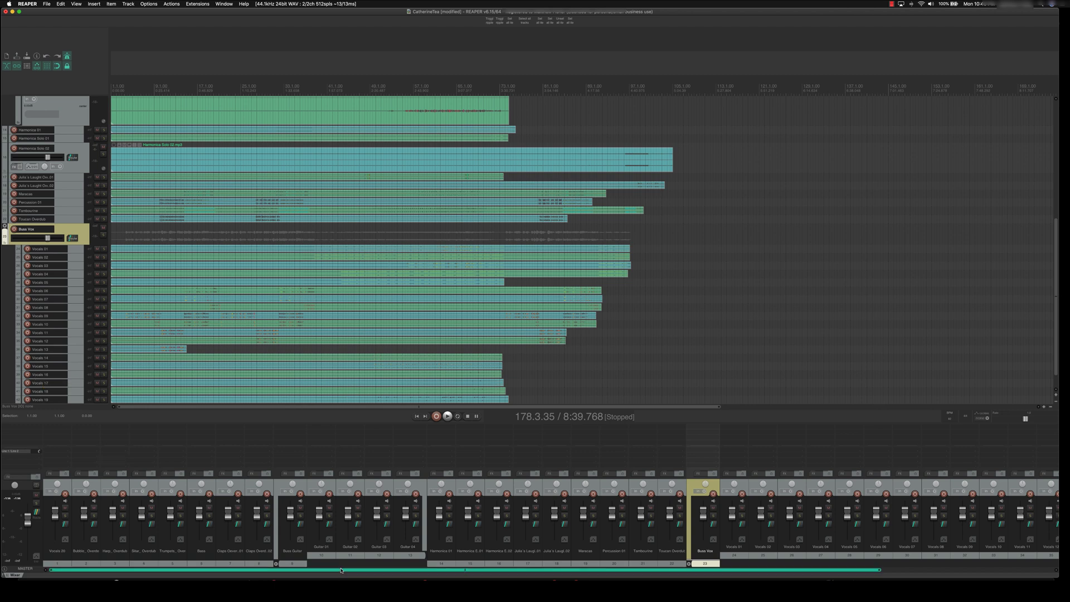
scroll(341, 570, right, 1)
scroll(342, 570, left, 1)
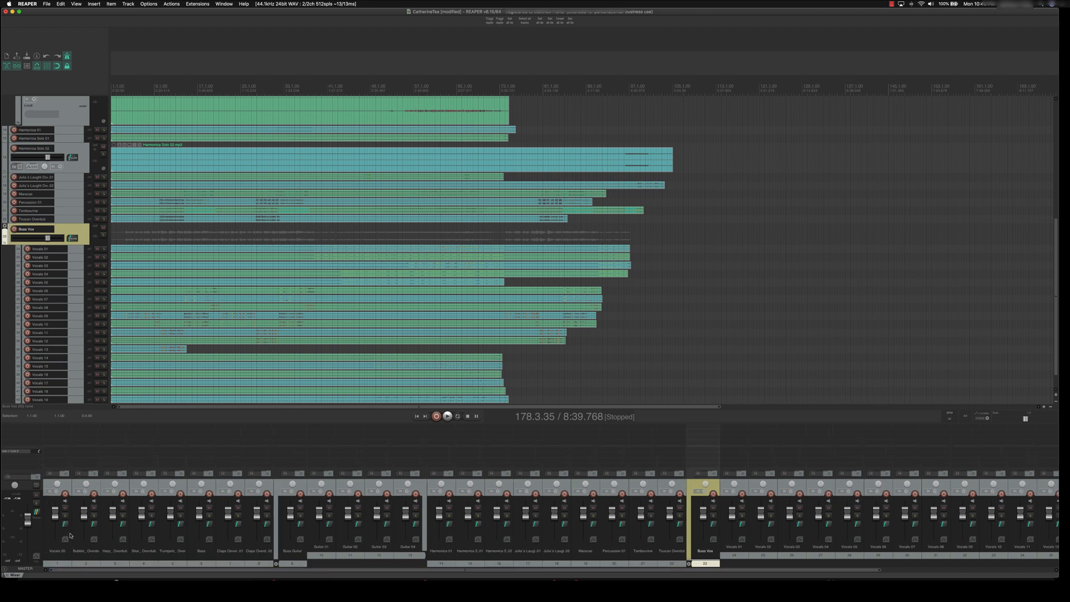
click(63, 487)
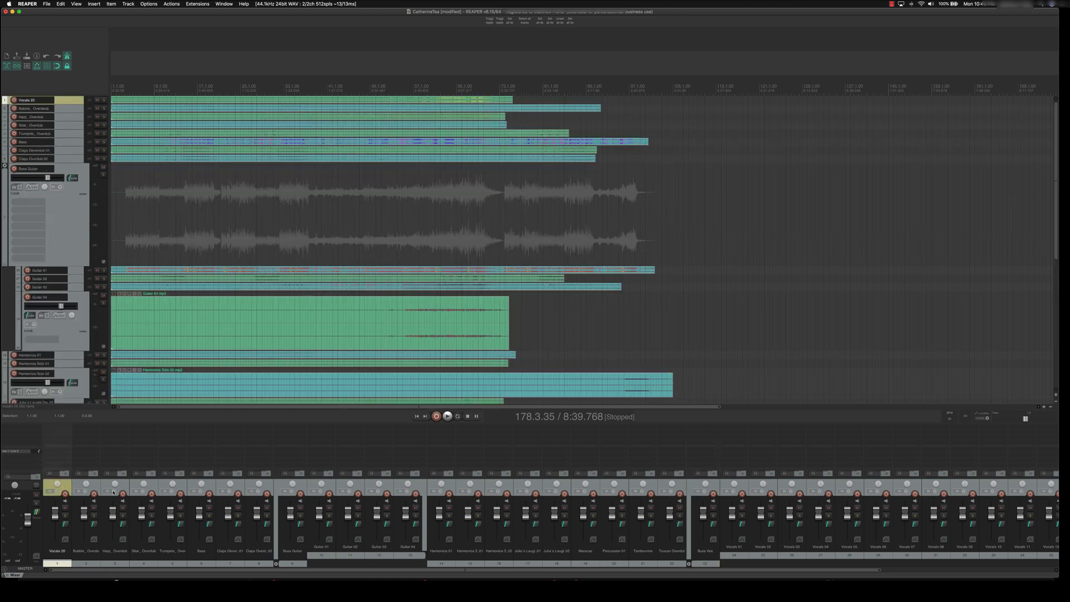
mouse_move(113, 492)
mouse_down()
mouse_move(658, 549)
mouse_move(780, 551)
mouse_move(1037, 535)
mouse_move(1057, 495)
mouse_up()
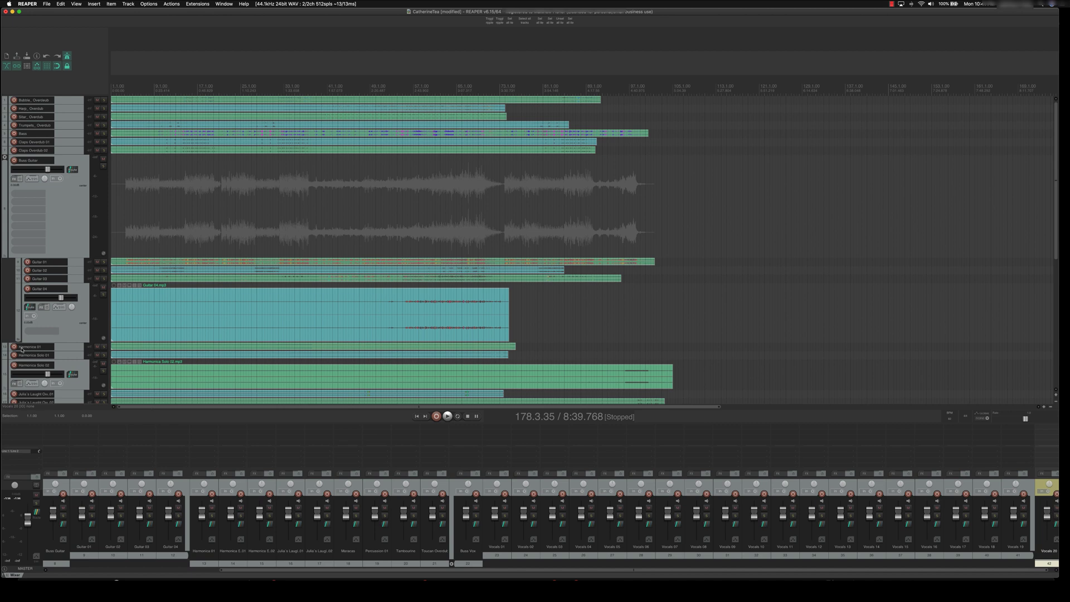
scroll(23, 349, down, 5)
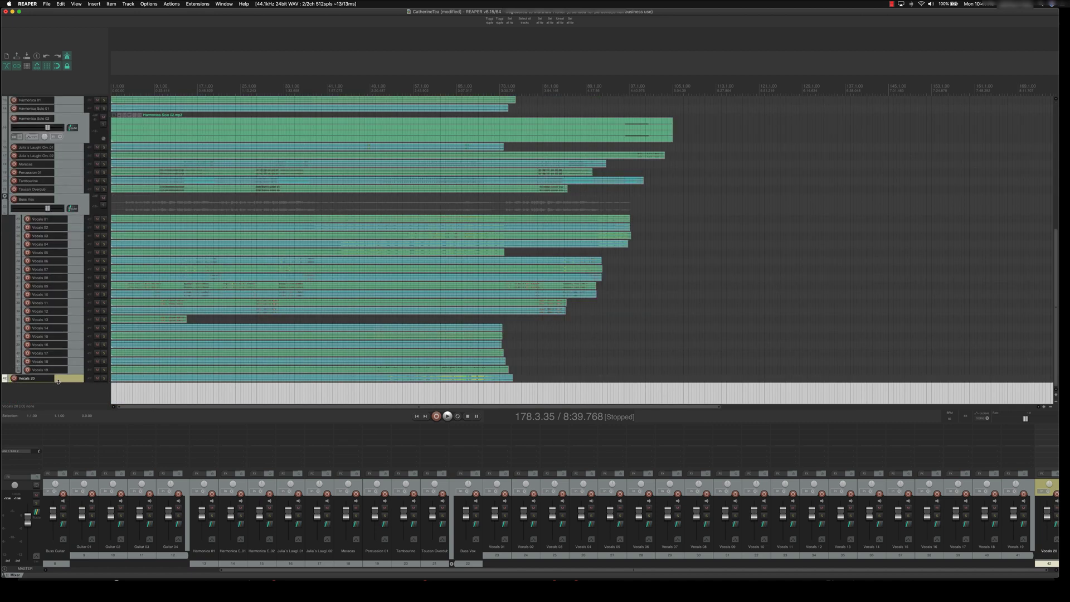
Move the end of the Buss Vox folder from Vocals 19 to Vocals 20 so the folder includes Vocals 20.
drag(58, 382, 59, 404)
click(4, 401)
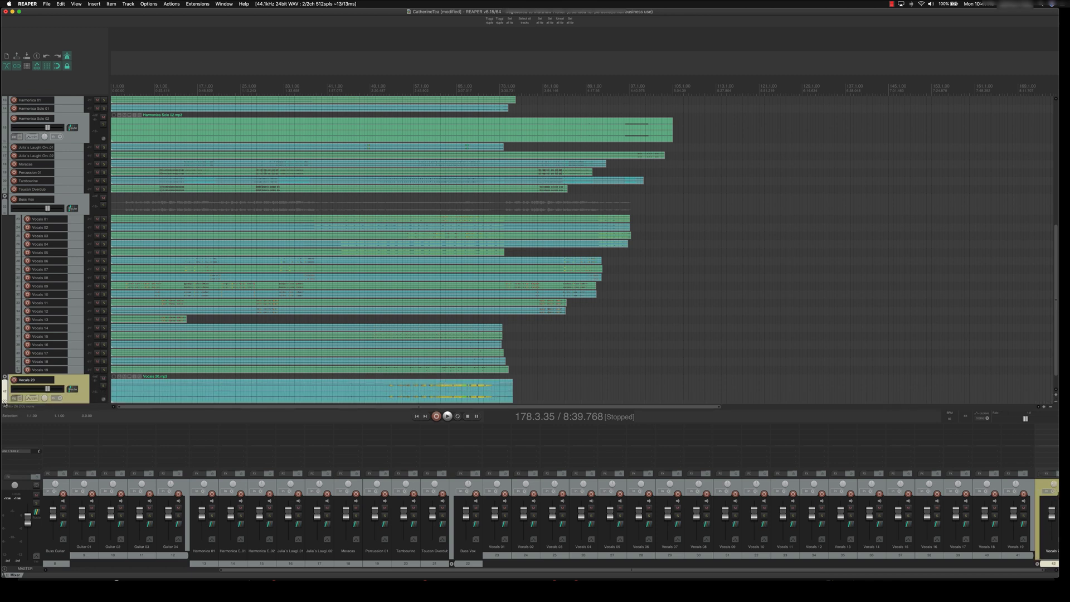
click(4, 402)
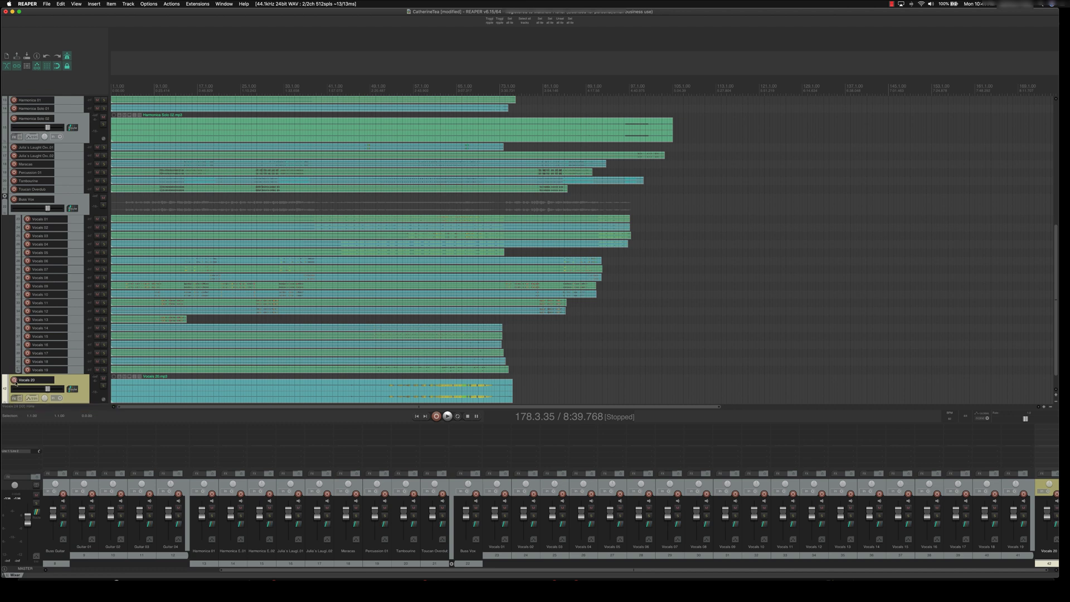
drag(70, 375, 25, 400)
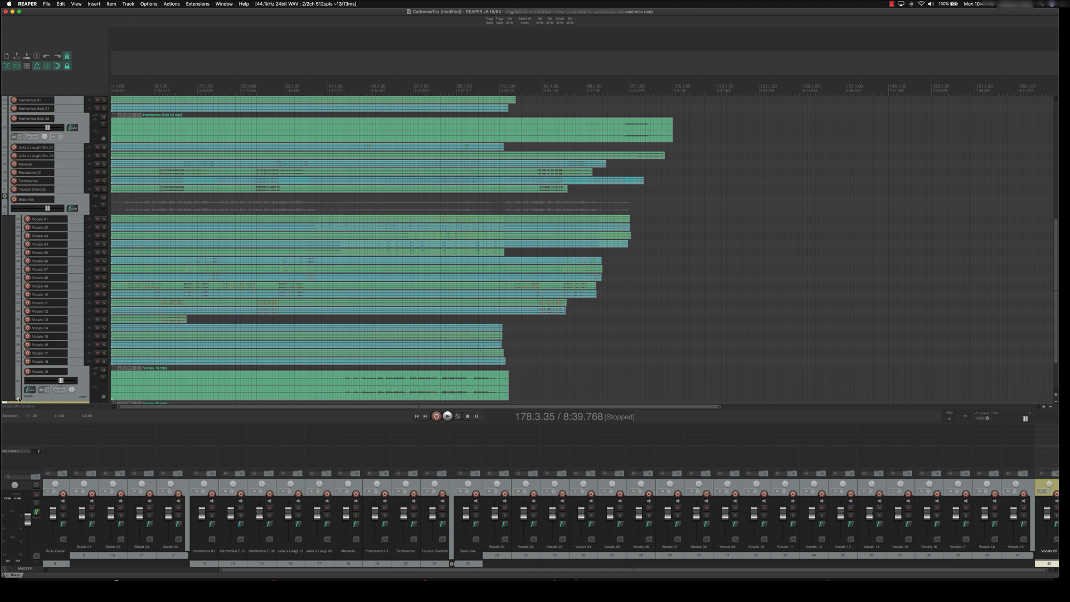
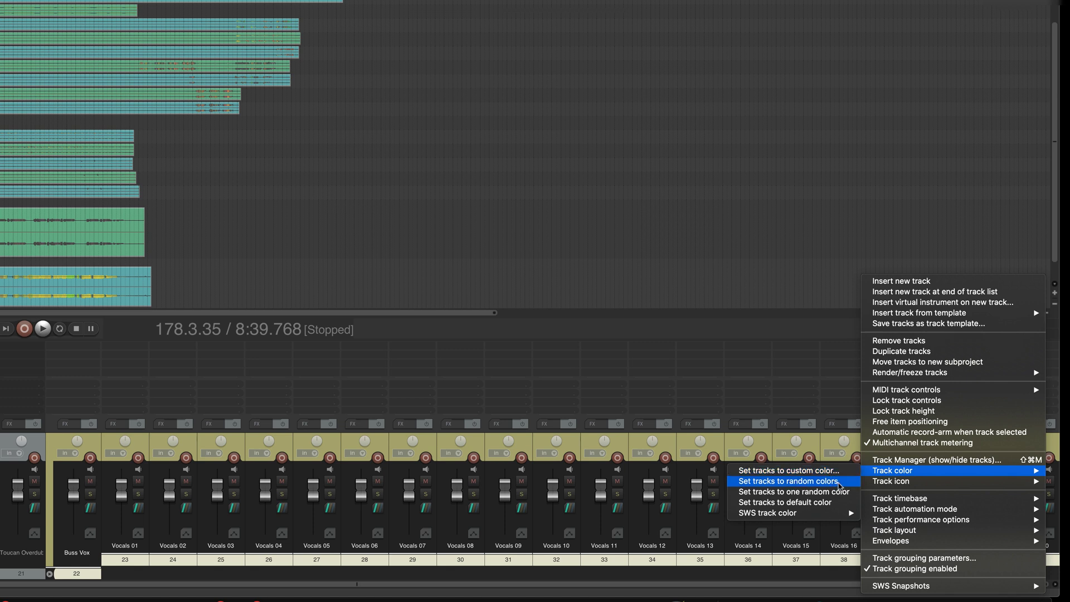
Try separate random colors and a single shared random color on Buss Vox and its vocal tracks.
click(840, 482)
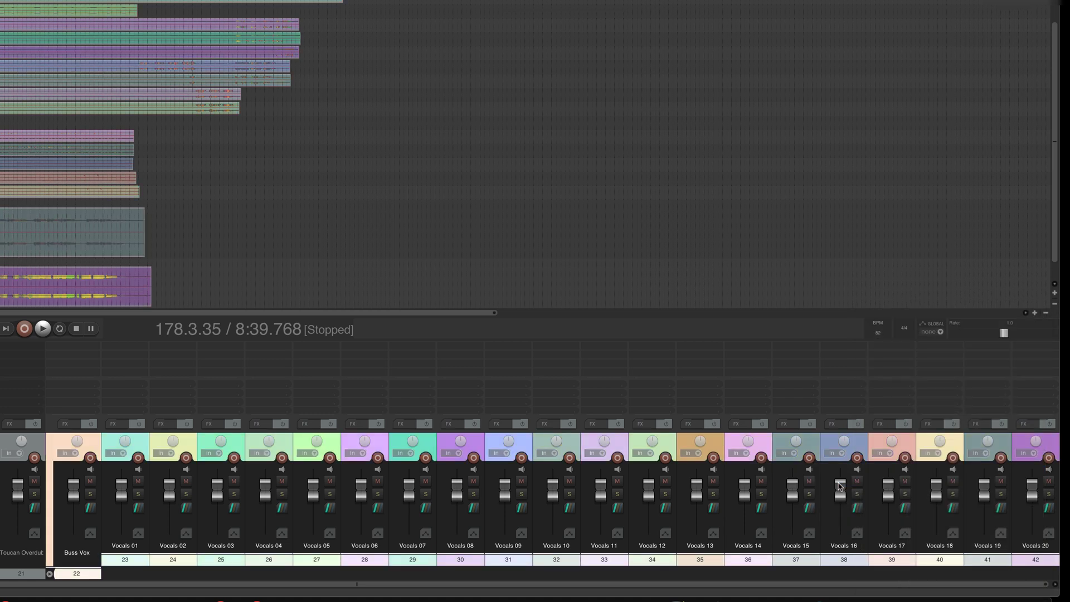
right_click(906, 447)
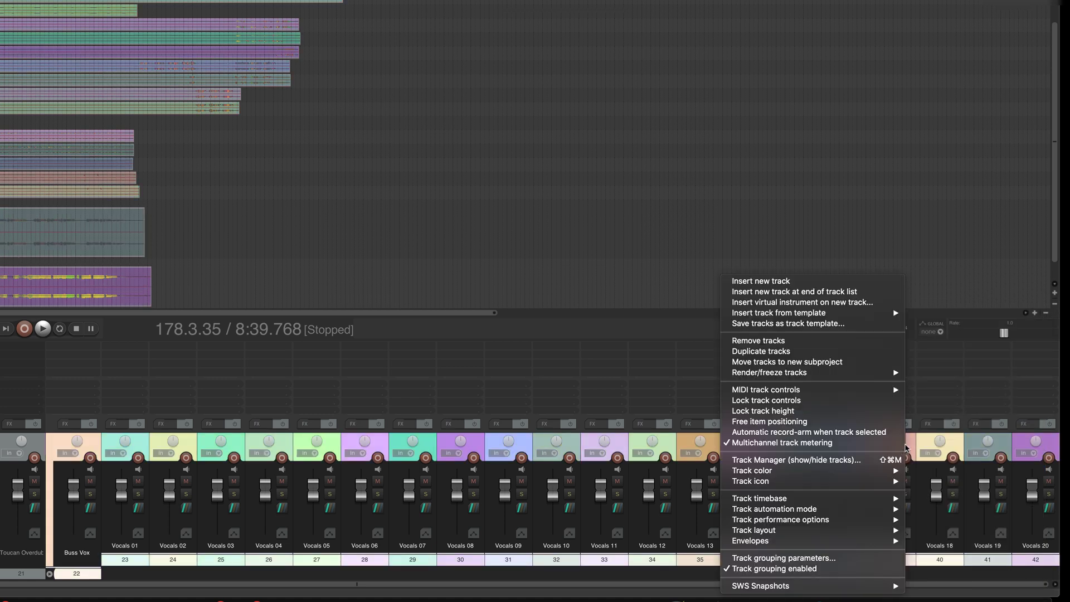
mouse_move(860, 472)
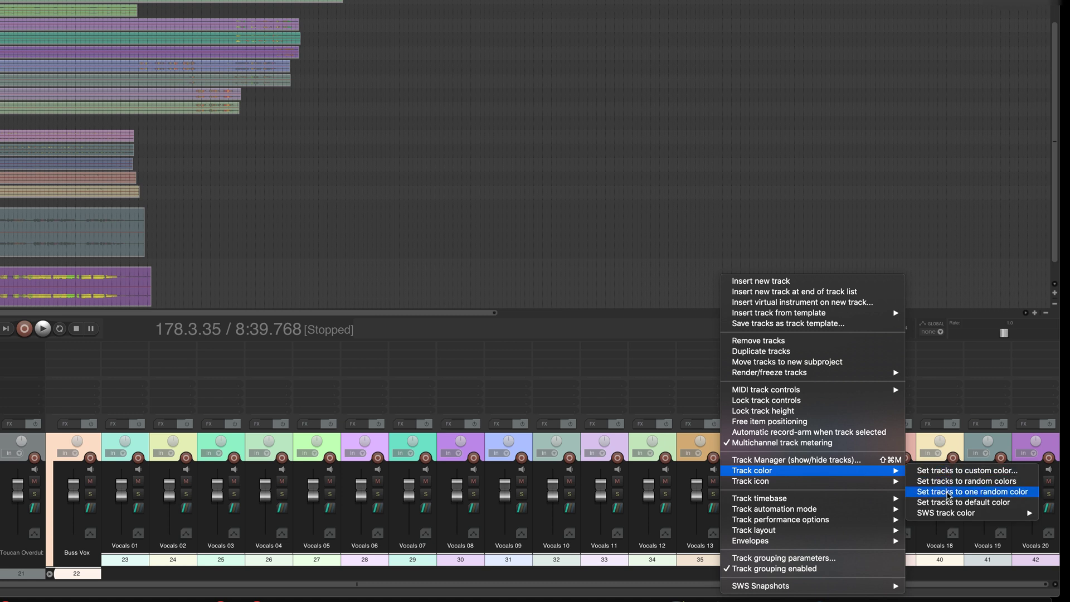
mouse_move(946, 514)
click(946, 493)
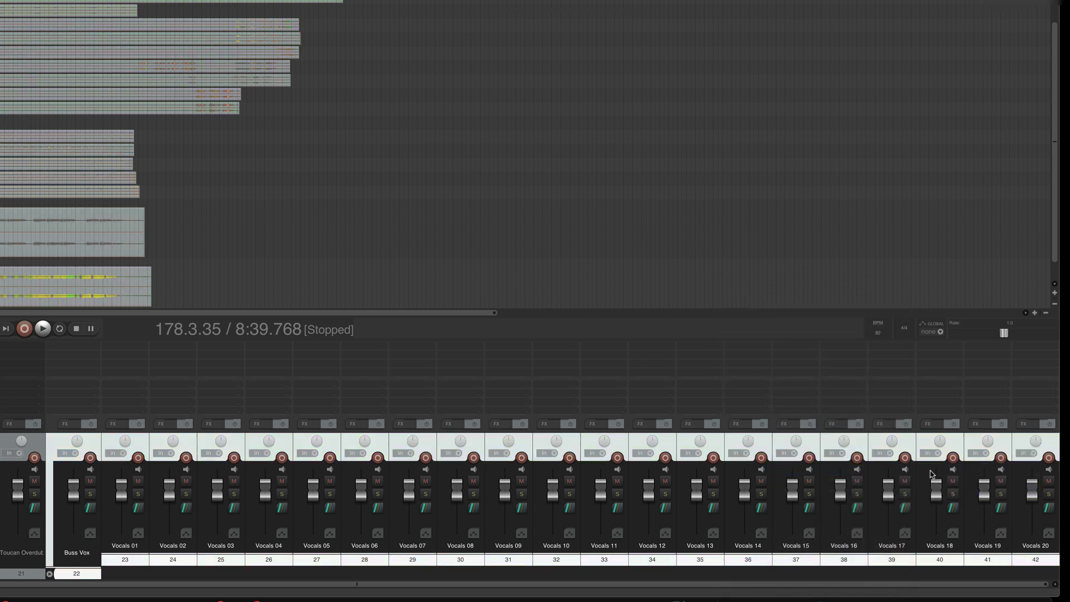
Set Buss Vox and all its vocal tracks to one shared random color and deselect the group.
right_click(921, 446)
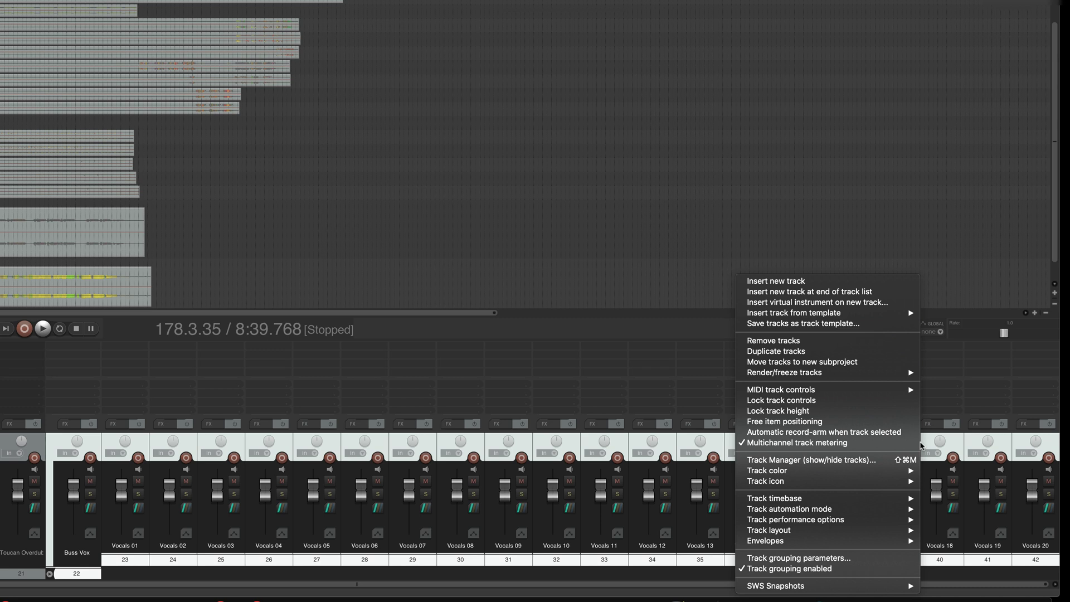
mouse_move(899, 472)
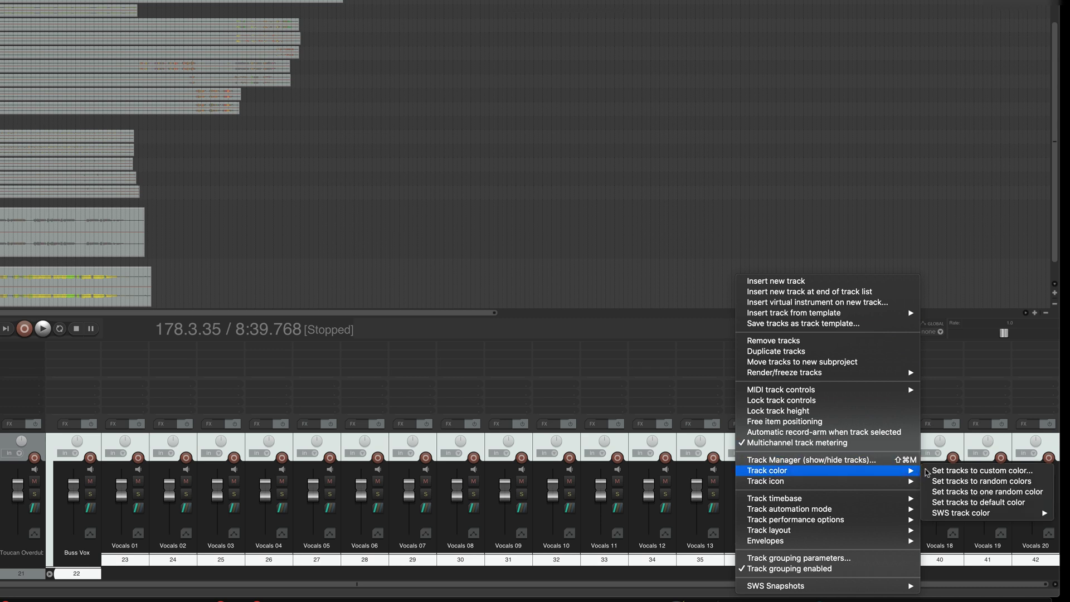
click(942, 492)
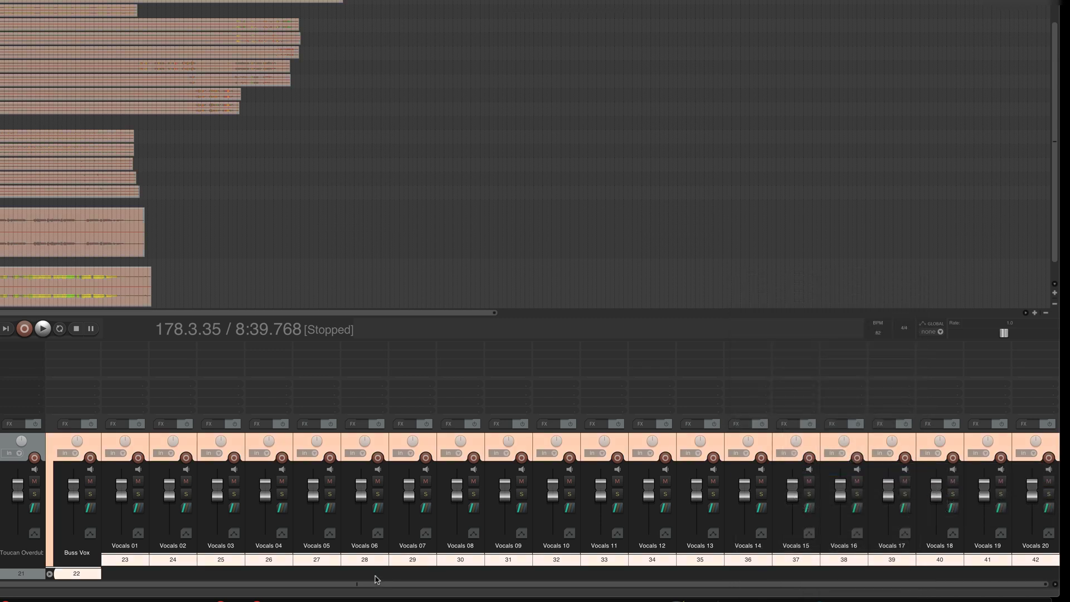
click(315, 574)
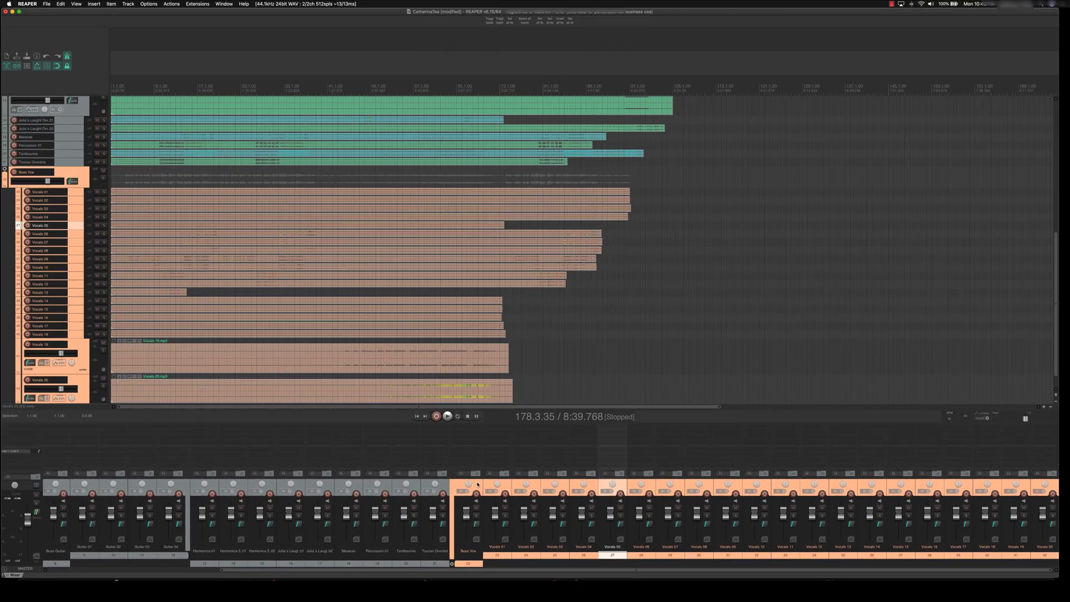
Set only the Buss Vox track to the custom color Tangerine from the Crayons palette.
right_click(478, 484)
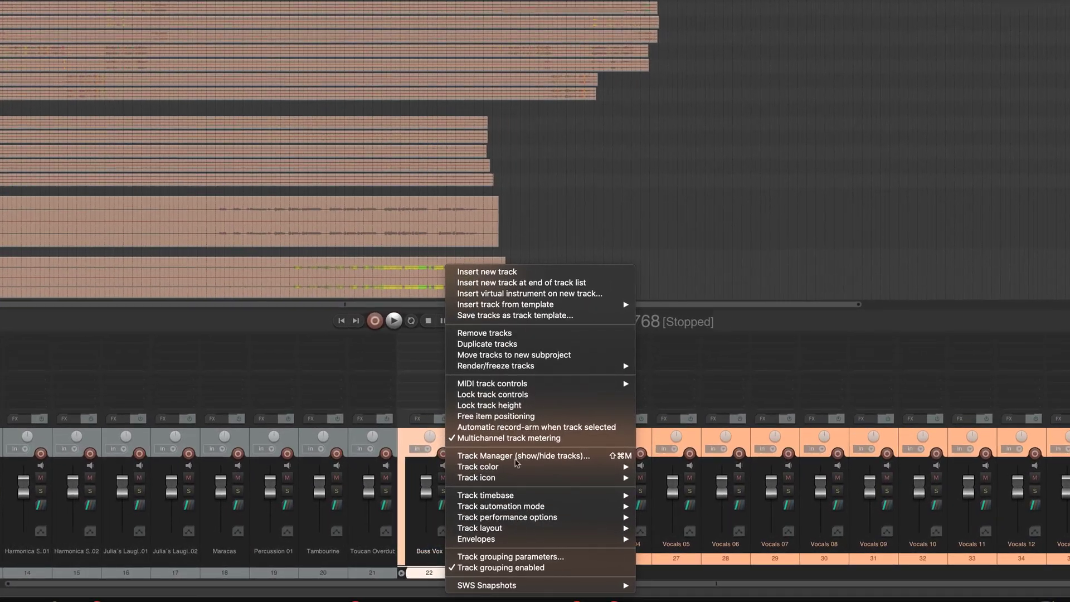
mouse_move(556, 503)
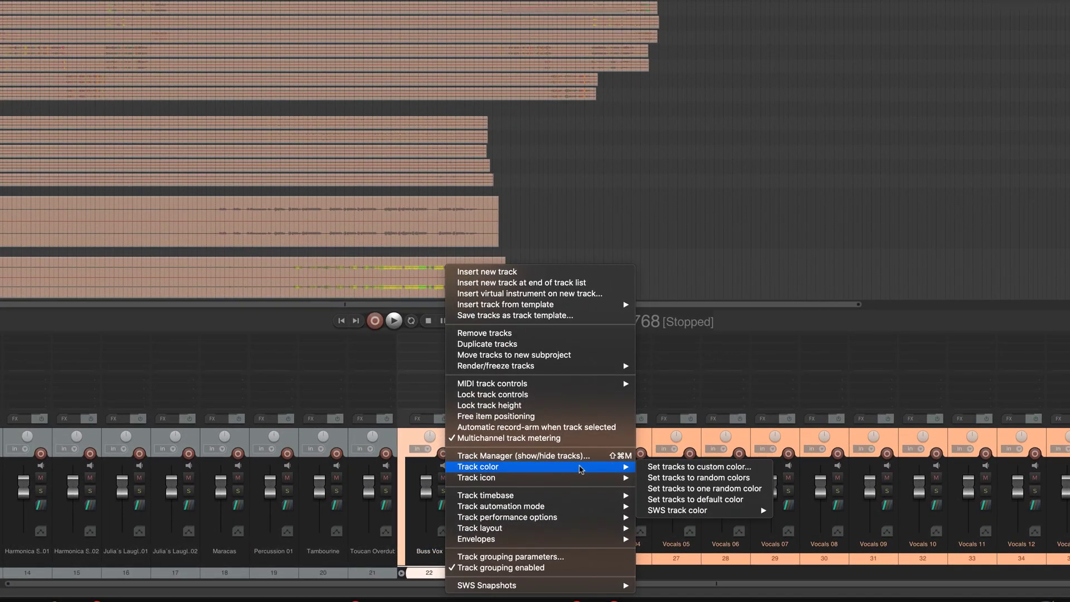
click(699, 467)
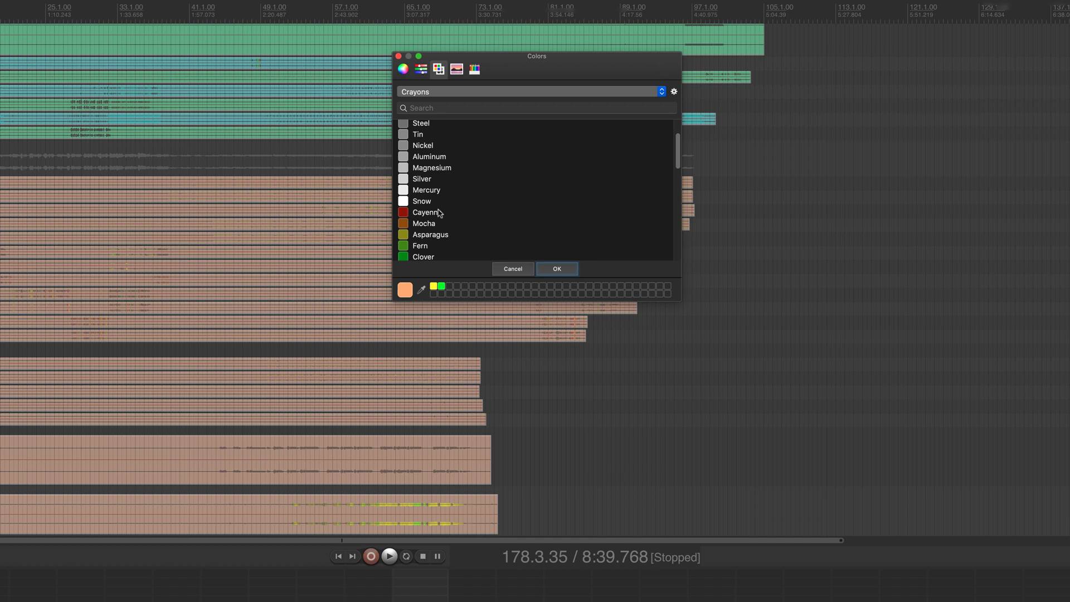
scroll(441, 212, down, 5)
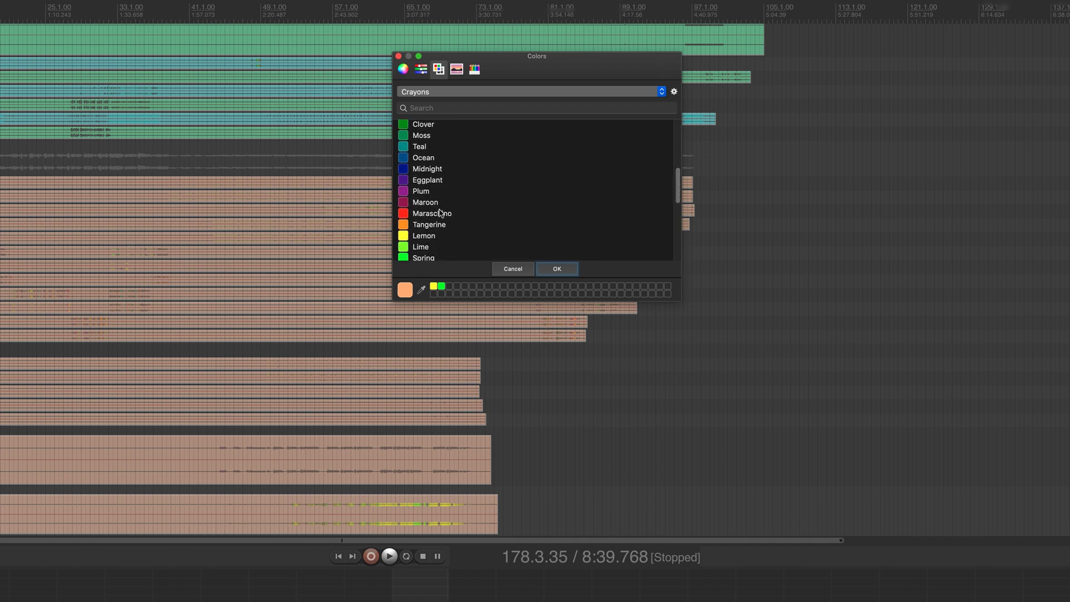
scroll(440, 211, down, 5)
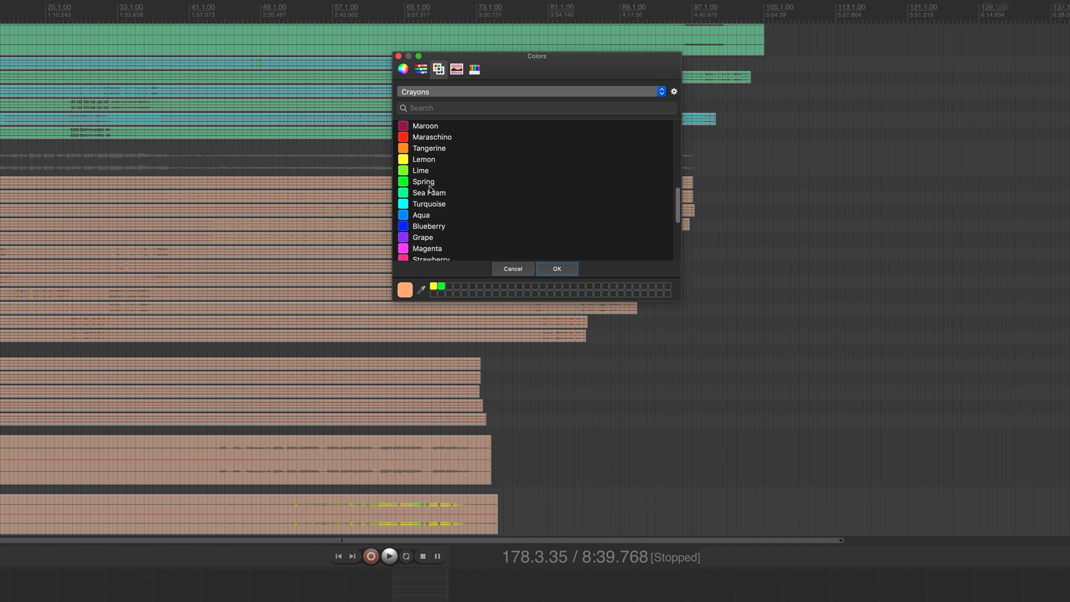
click(414, 149)
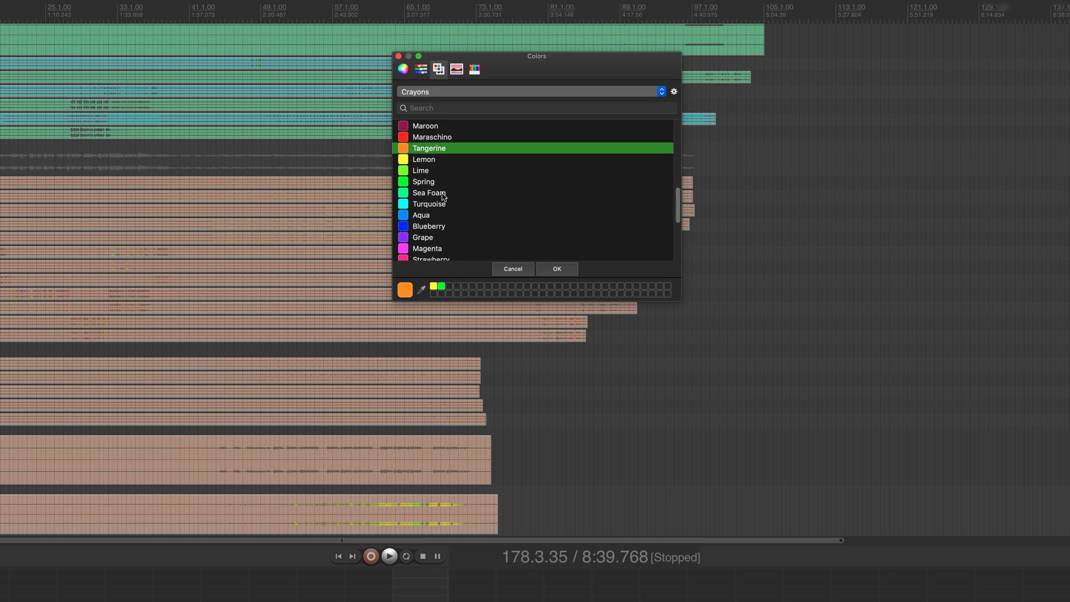
click(557, 269)
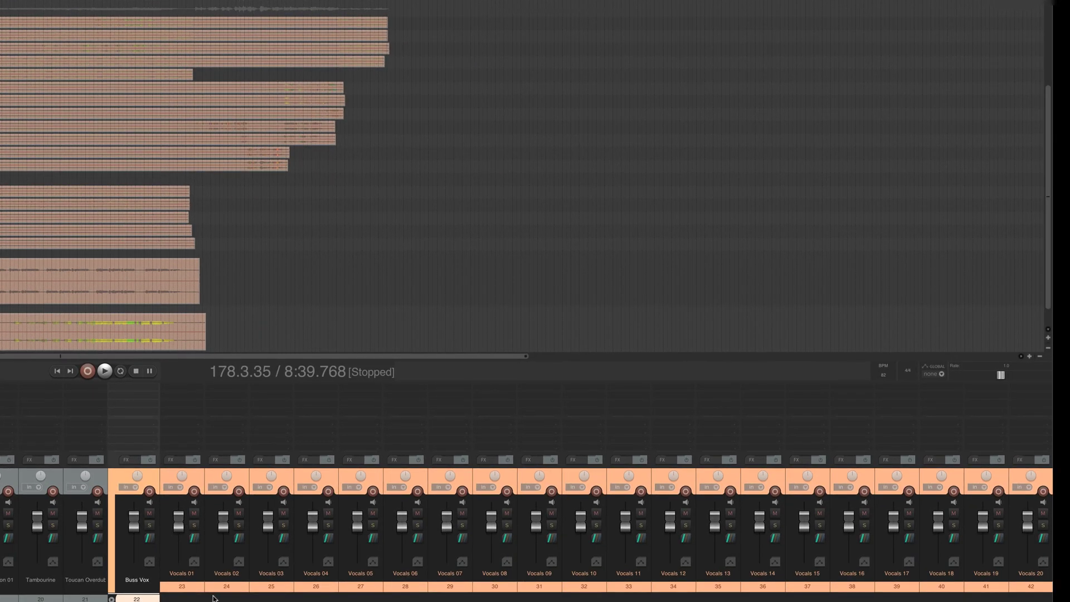
click(213, 597)
click(277, 598)
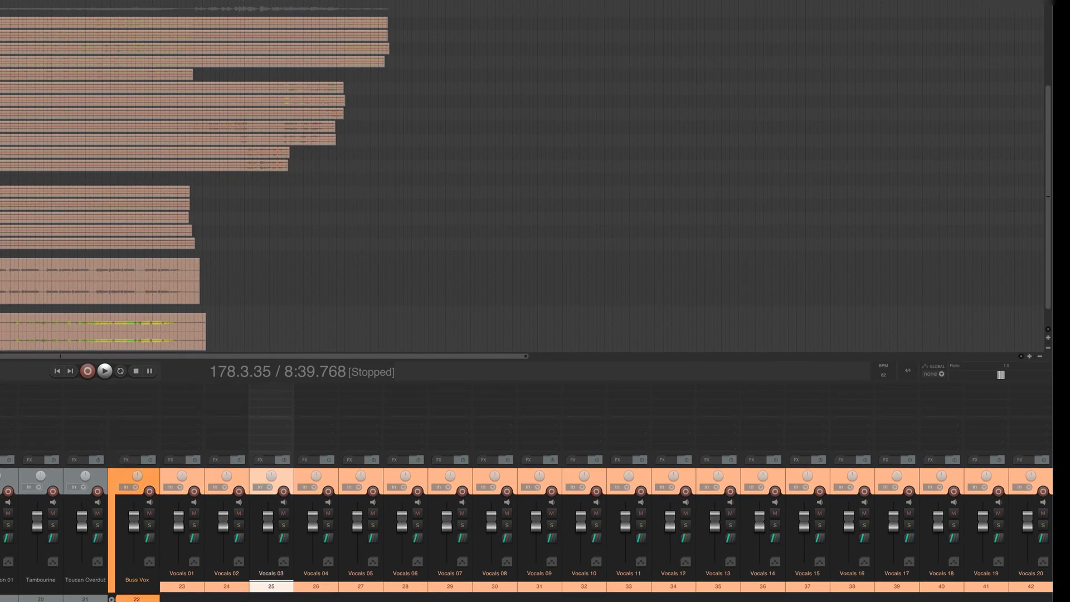
Collapse the vocal tracks of the Buss Vox folder in the mixer and expand them again.
click(597, 599)
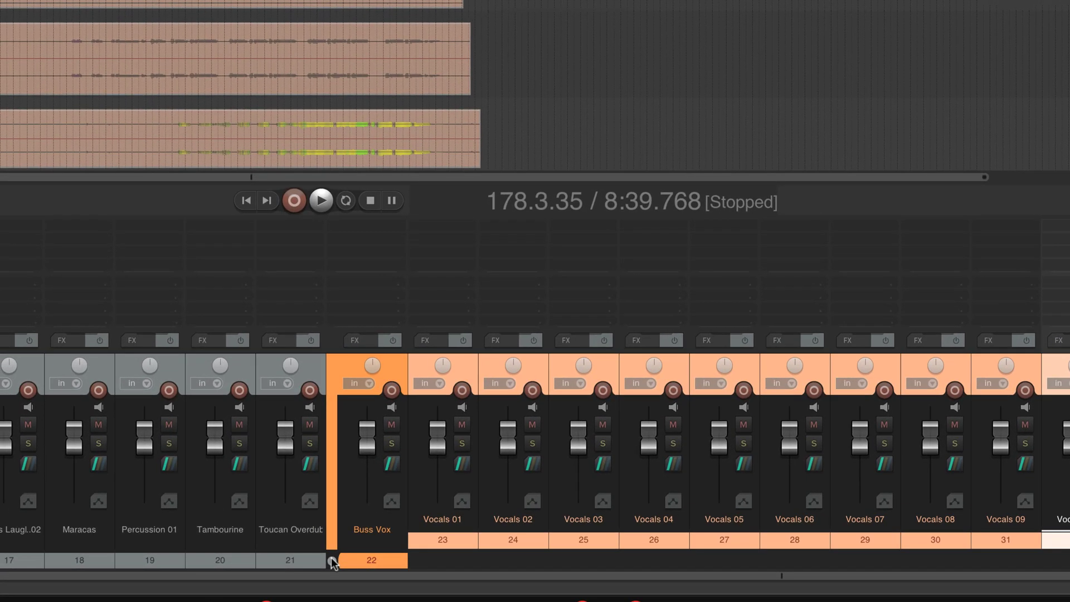
click(112, 599)
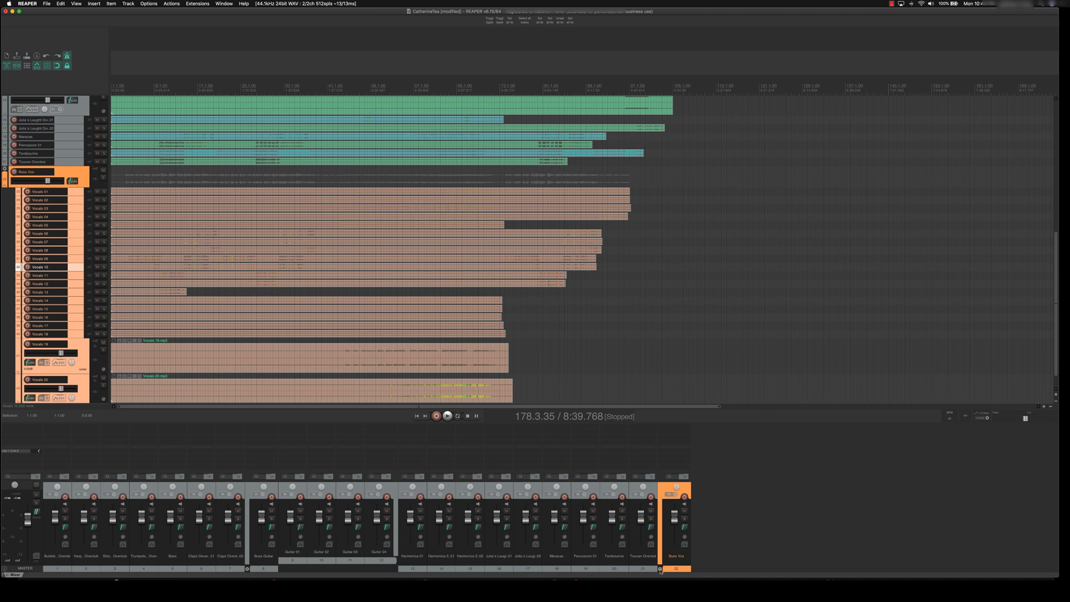
click(660, 568)
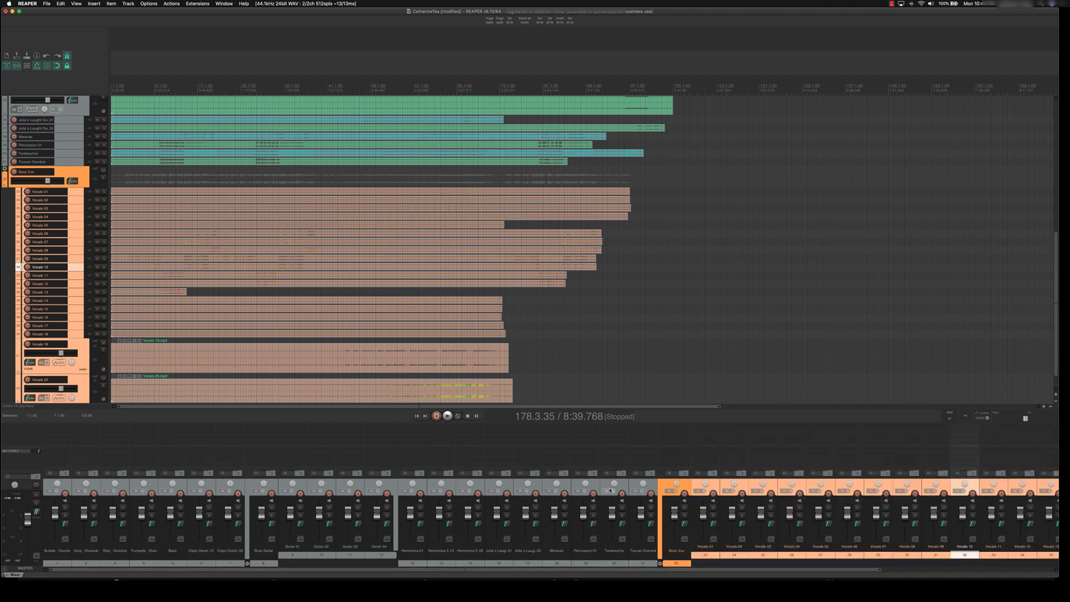
Lower the Buss Vox volume fader slightly and raise the Vocals 02 fader in the mixer.
drag(674, 512, 733, 509)
drag(674, 515, 674, 518)
click(738, 485)
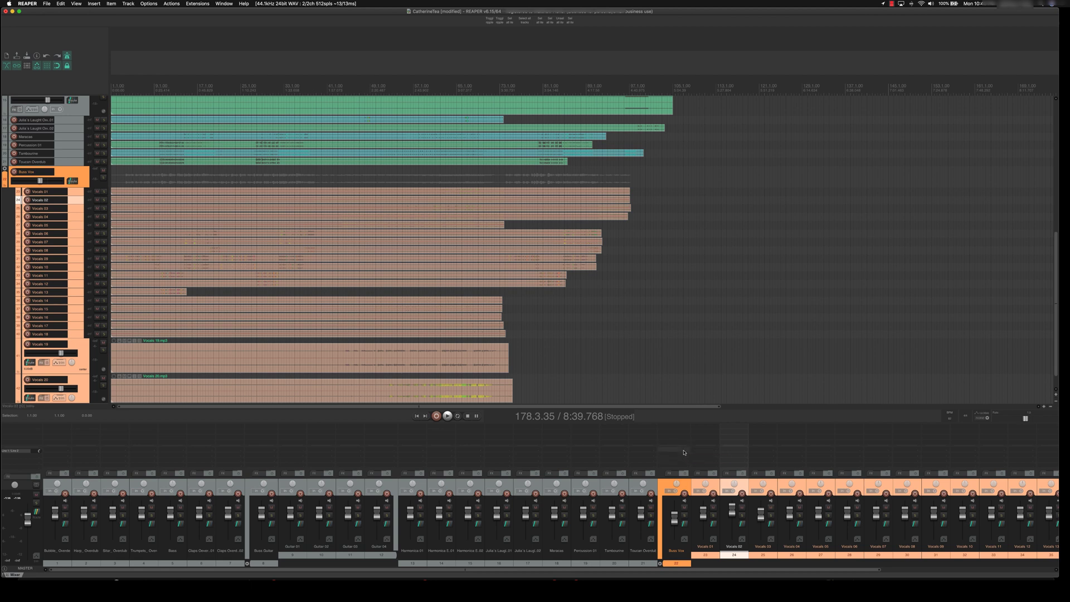
click(686, 481)
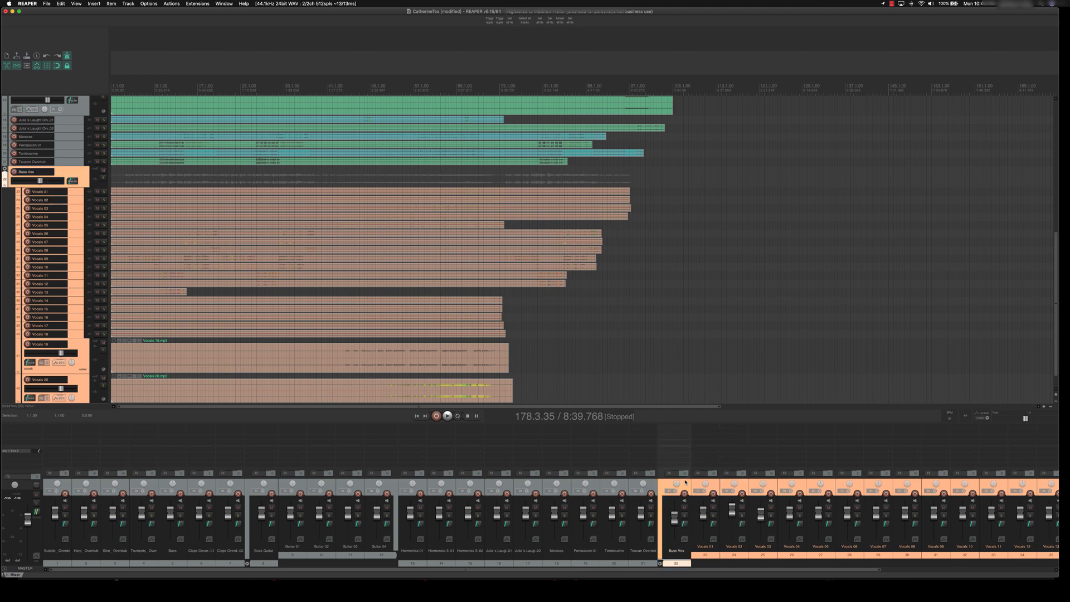